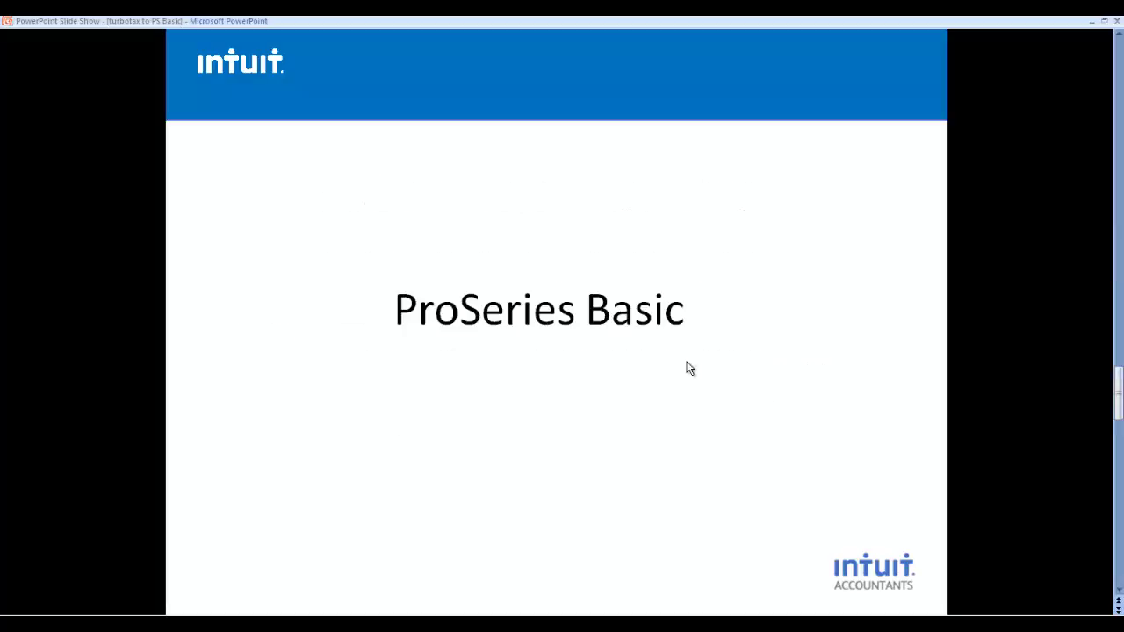
Step: Switch from the PowerPoint slideshow to the ProSeries Basic Edition 2013 window
key(alt+Tab)
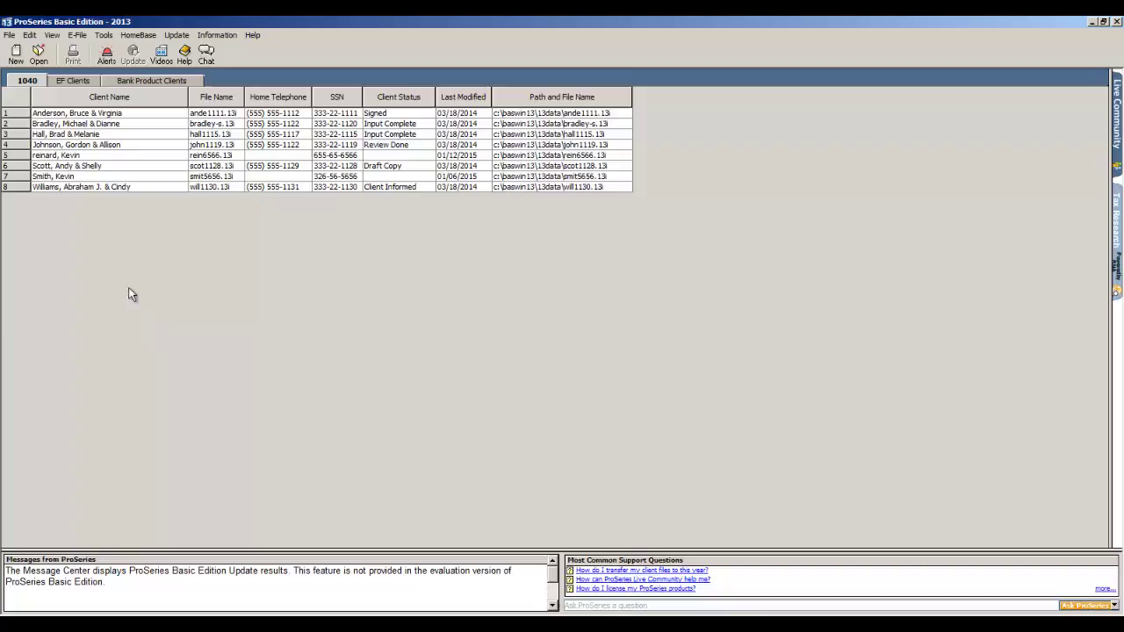
Step: Create a new blank 1040 tax return
click(16, 55)
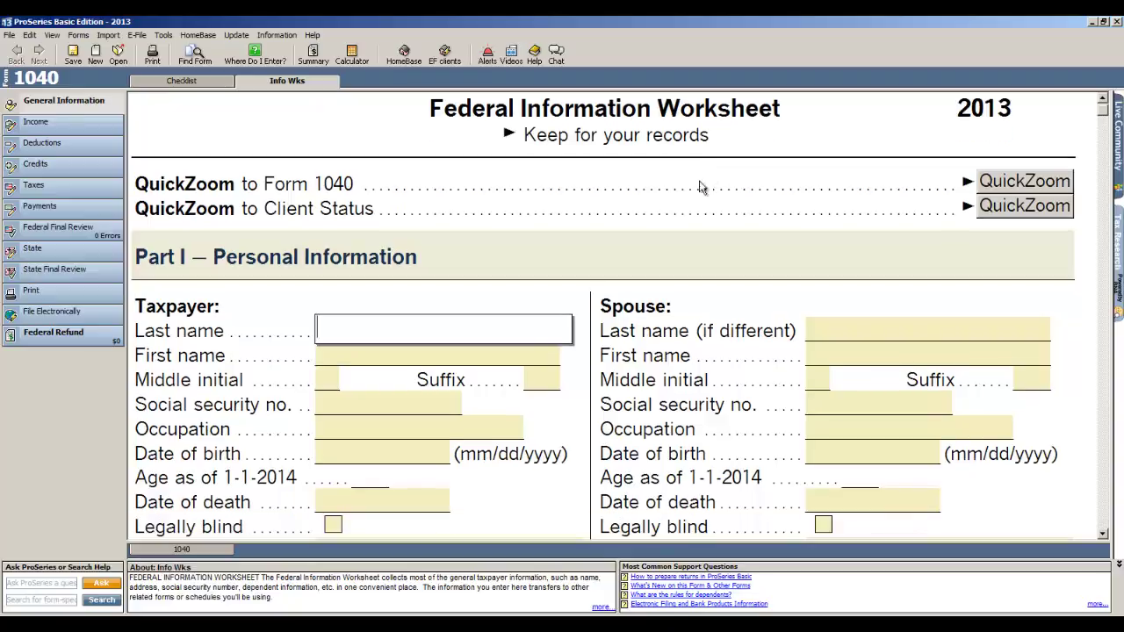
Step: Enter the taxpayer's last and first name, SSN, occupation sales and birth date 01/01/1967
scroll(683, 200, down, 1)
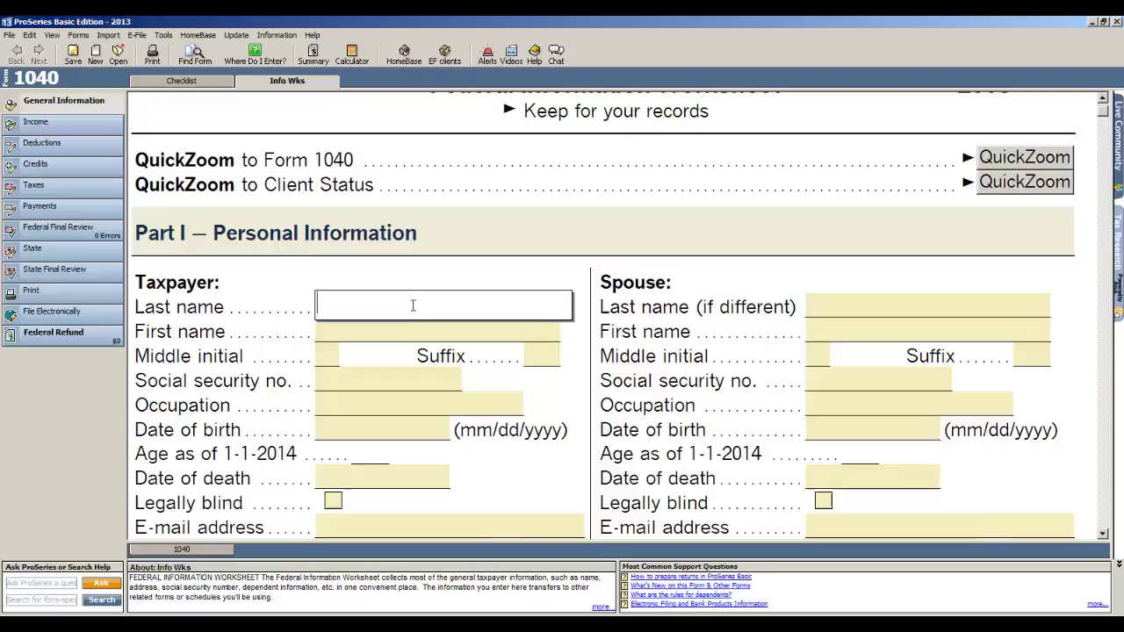
text(Smith)
key(Tab)
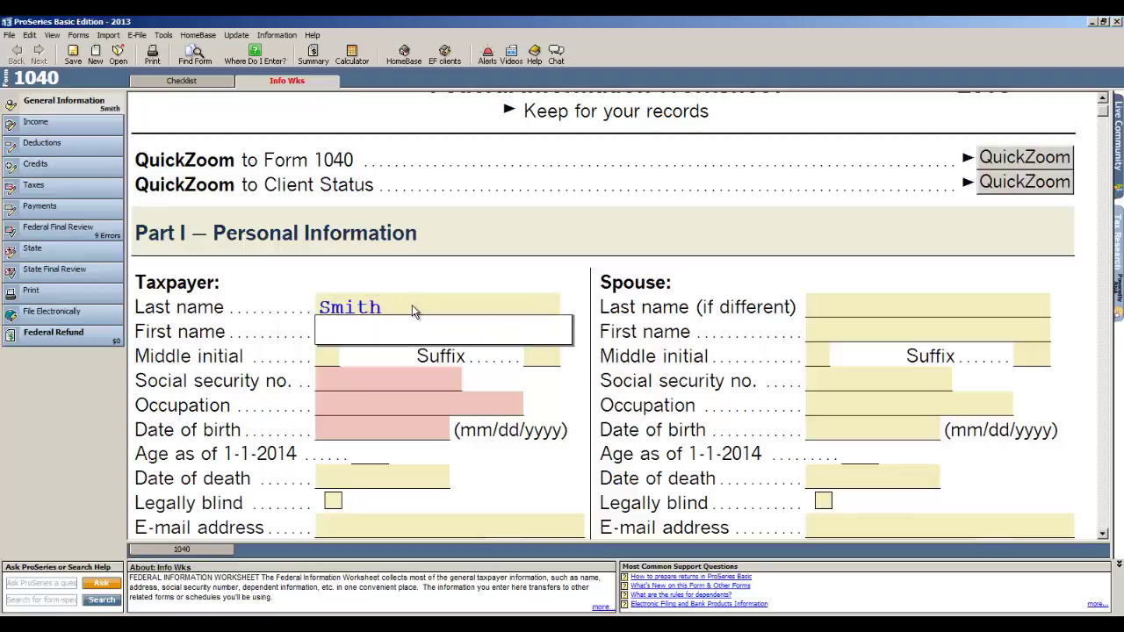
text(John)
key(Tab)
key(Tab)
key(Tab)
text(655-45-4545)
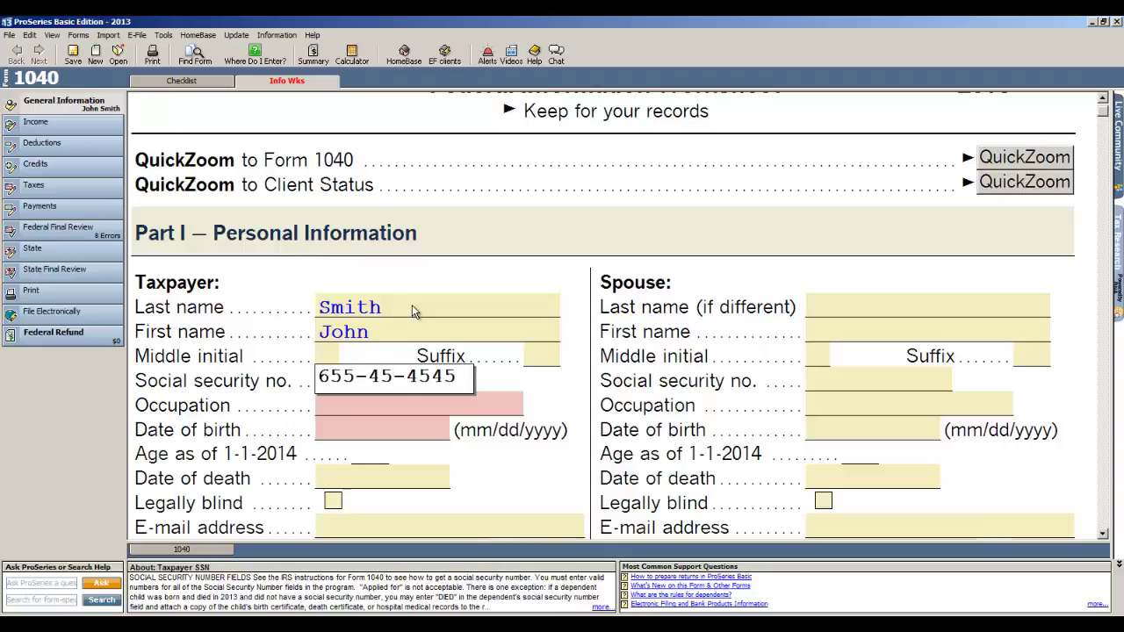
key(Tab)
text(sales)
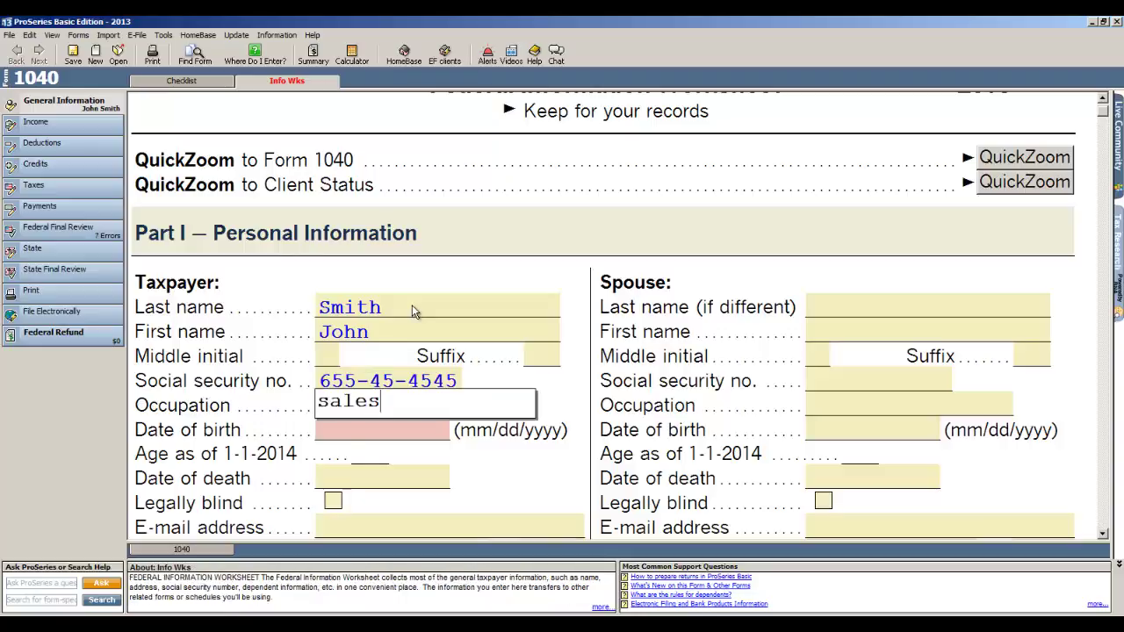
key(Tab)
text(01/01/1967)
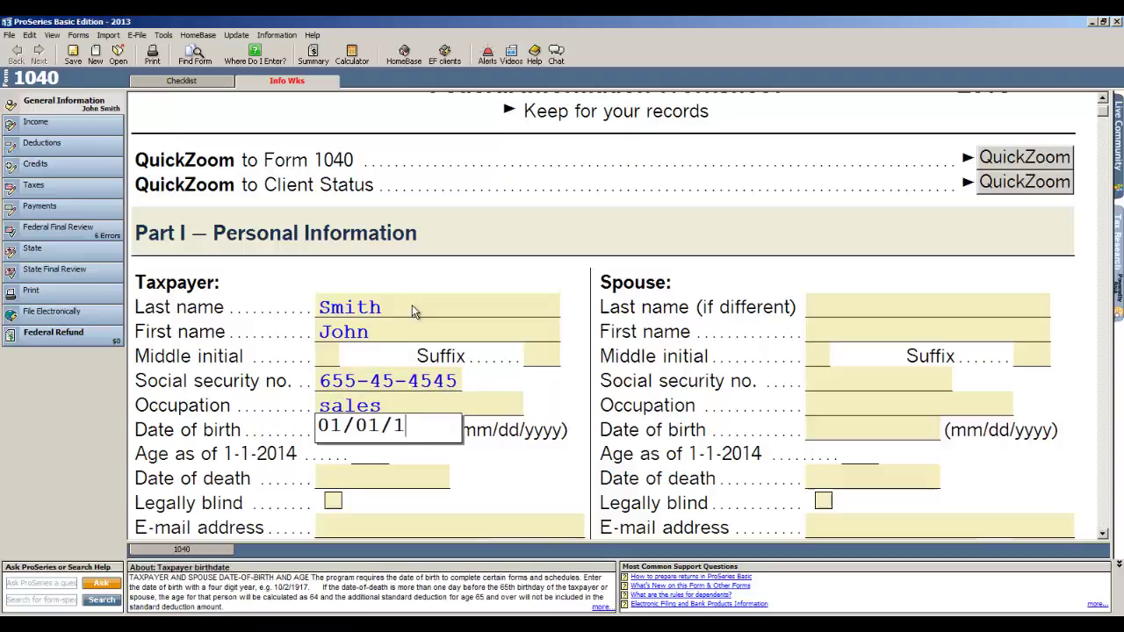
key(Tab)
key(Tab)
key(Tab)
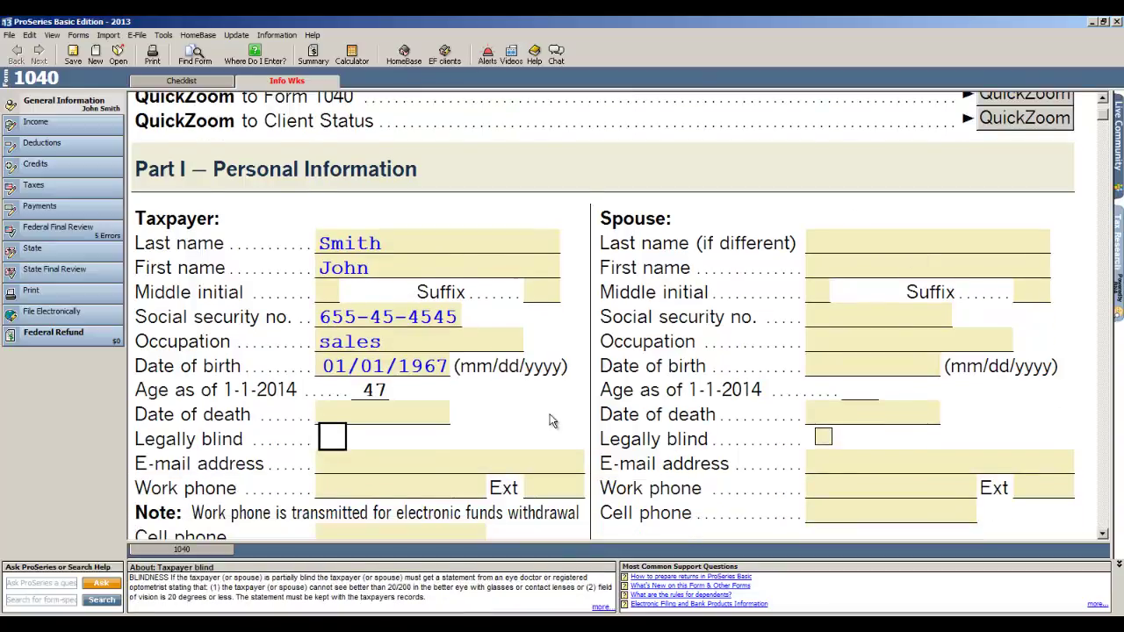
Step: Enter the taxpayer's street address, city, state and ZIP code
scroll(552, 421, down, 10)
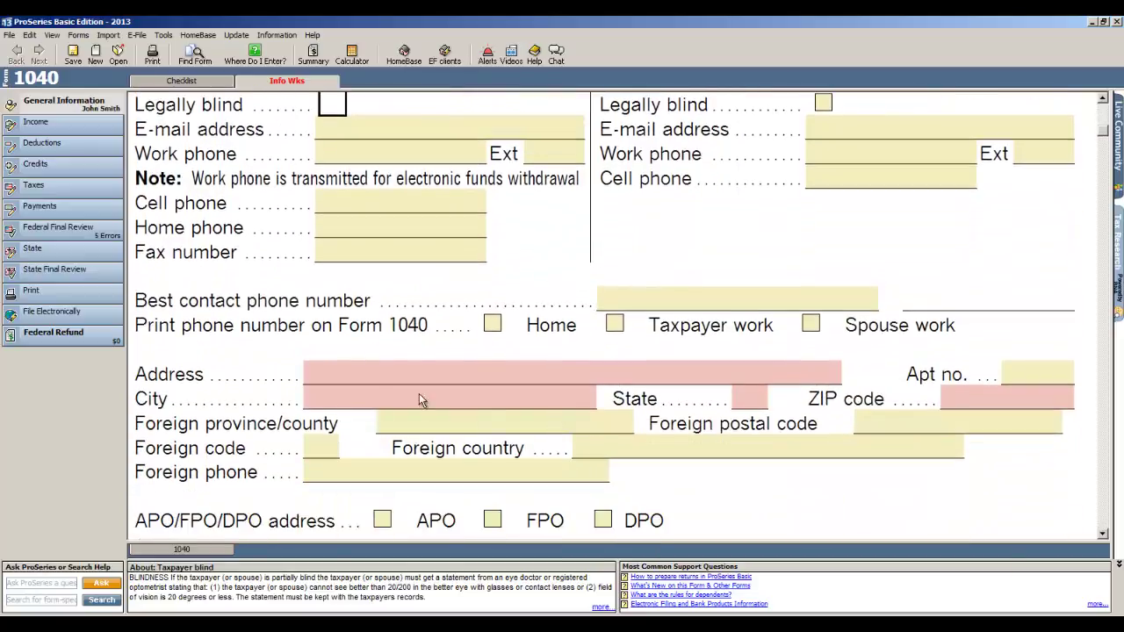
click(390, 375)
text(105 )
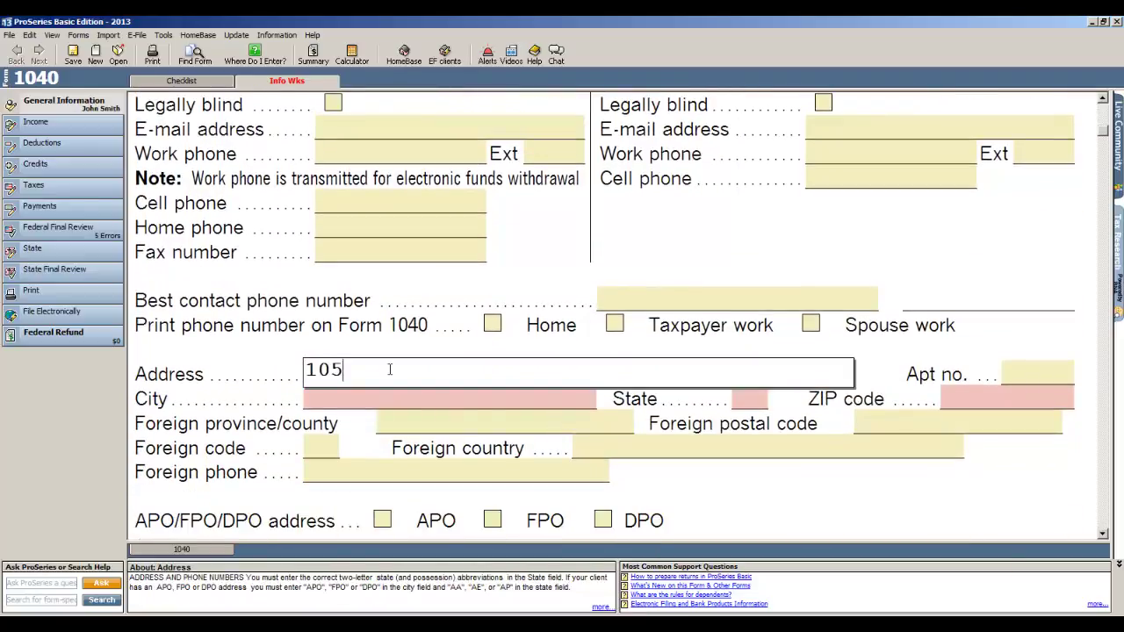
text(Main St)
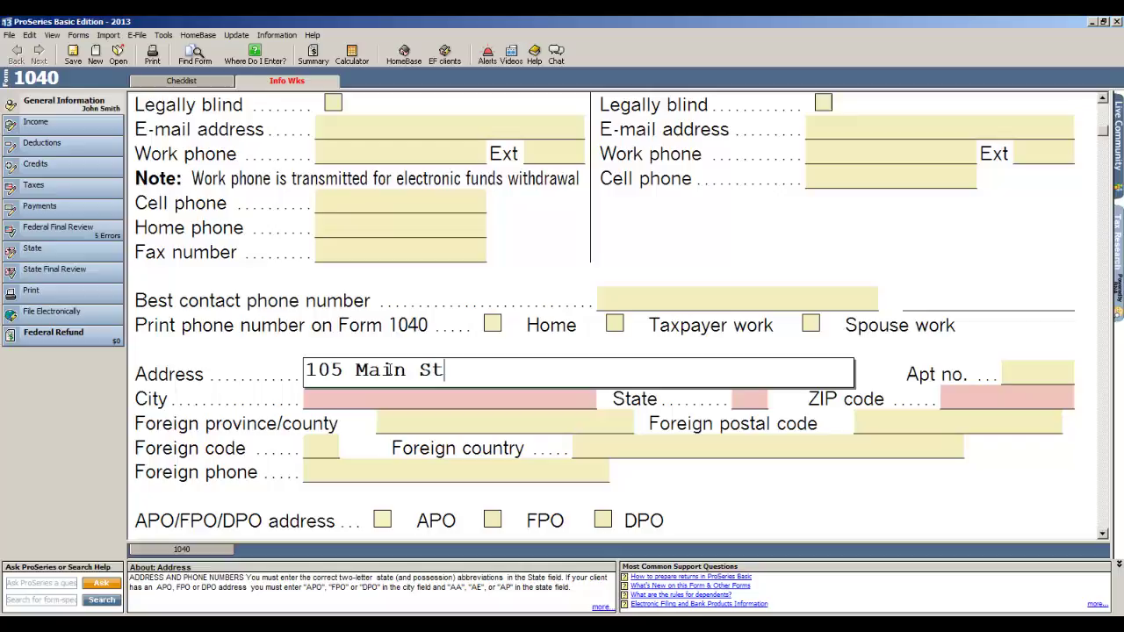
key(Tab)
key(Tab)
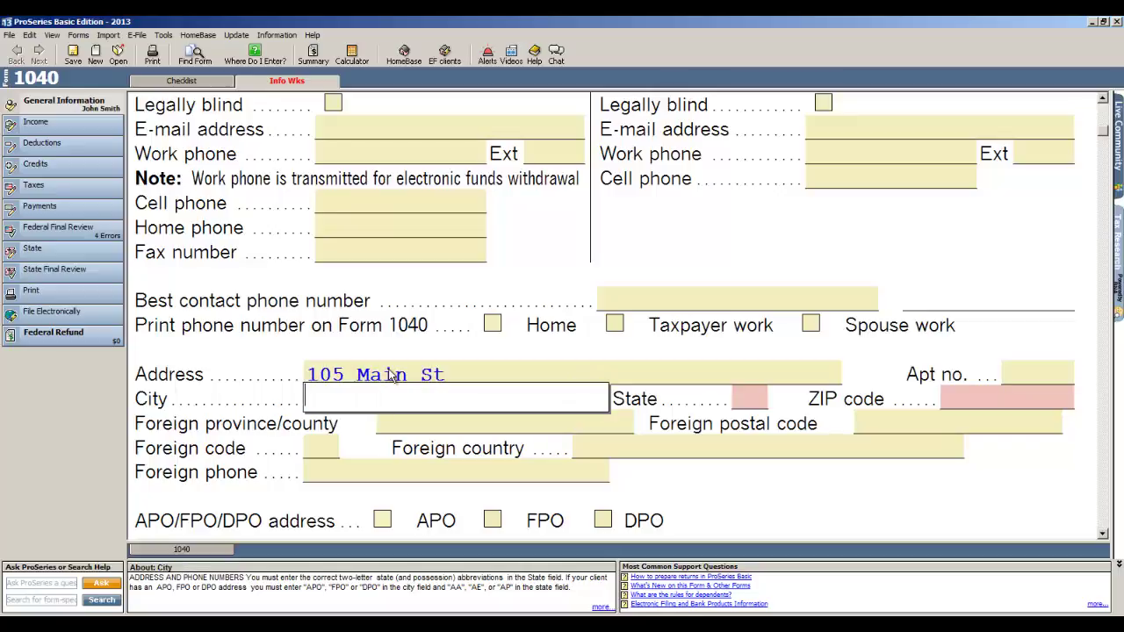
text(Folsom)
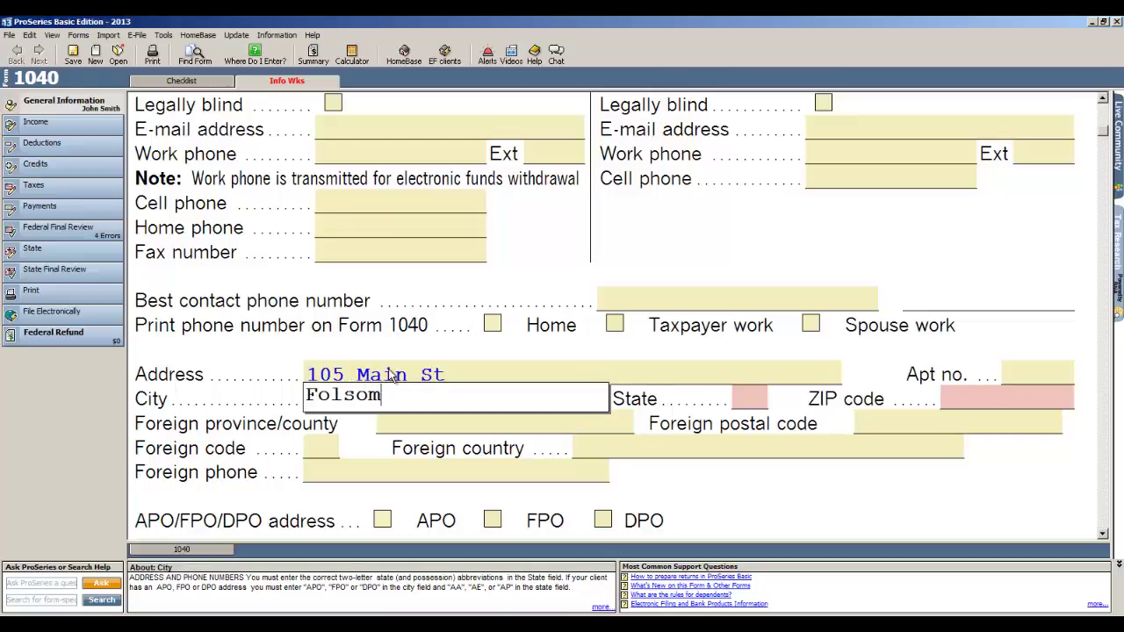
key(Tab)
text(CA)
key(Tab)
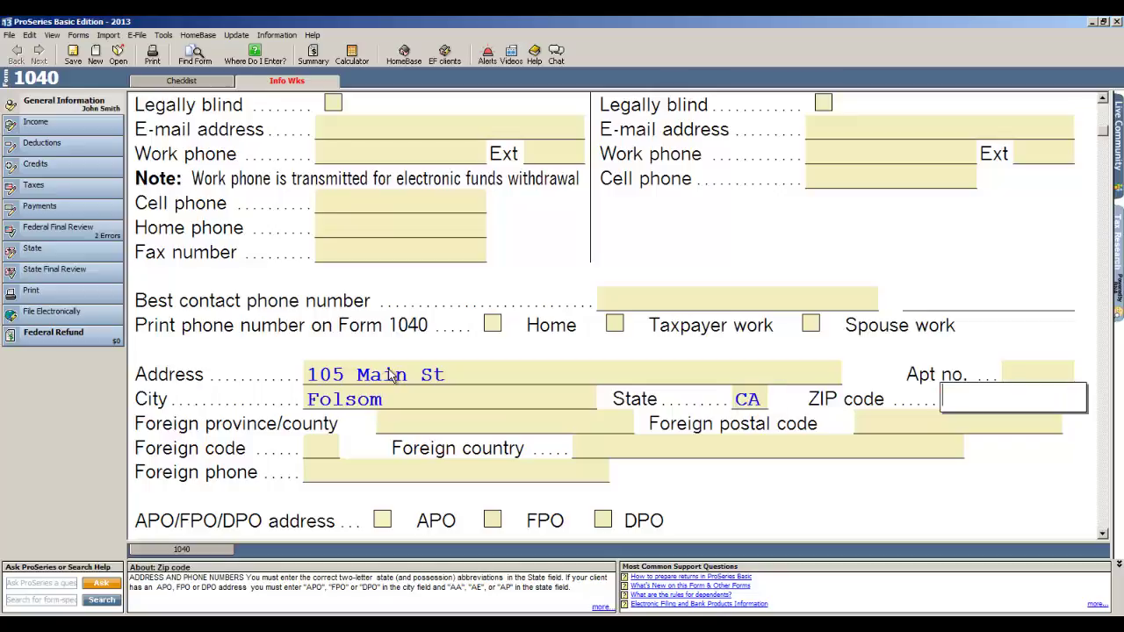
text(95663)
key(BackSpace)
key(BackSpace)
Step: Finish the ZIP code and set the filing status to Single
text(30)
scroll(399, 374, down, 1)
scroll(399, 374, down, 6)
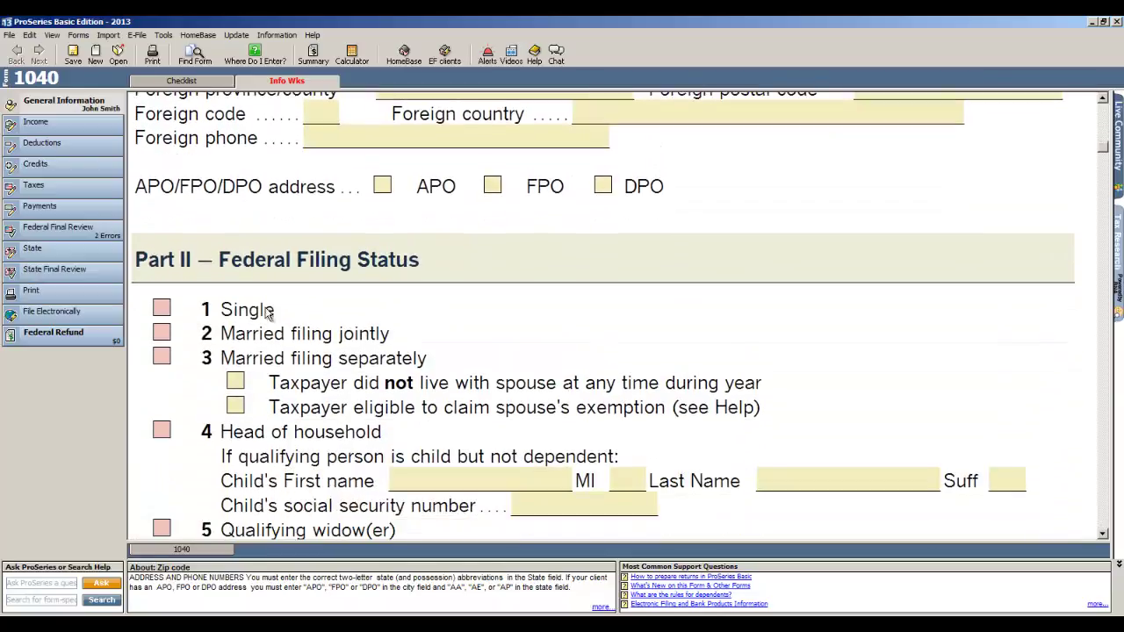
click(158, 314)
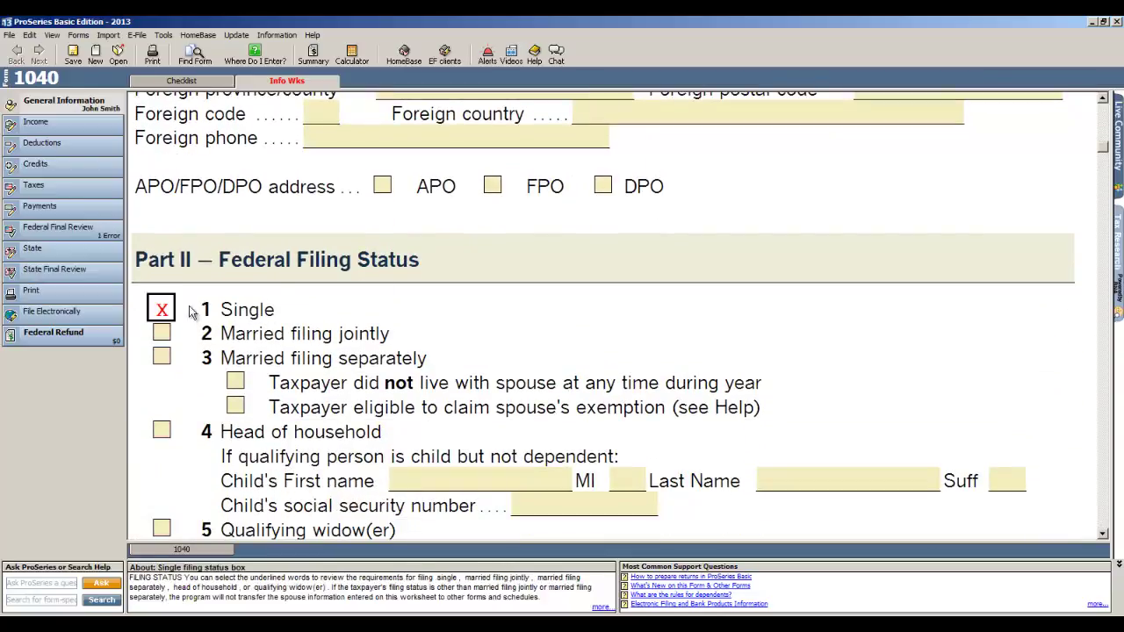
Step: Add a dependent daughter with her first name, SSN and birth date 01/01/2008
scroll(615, 370, down, 10)
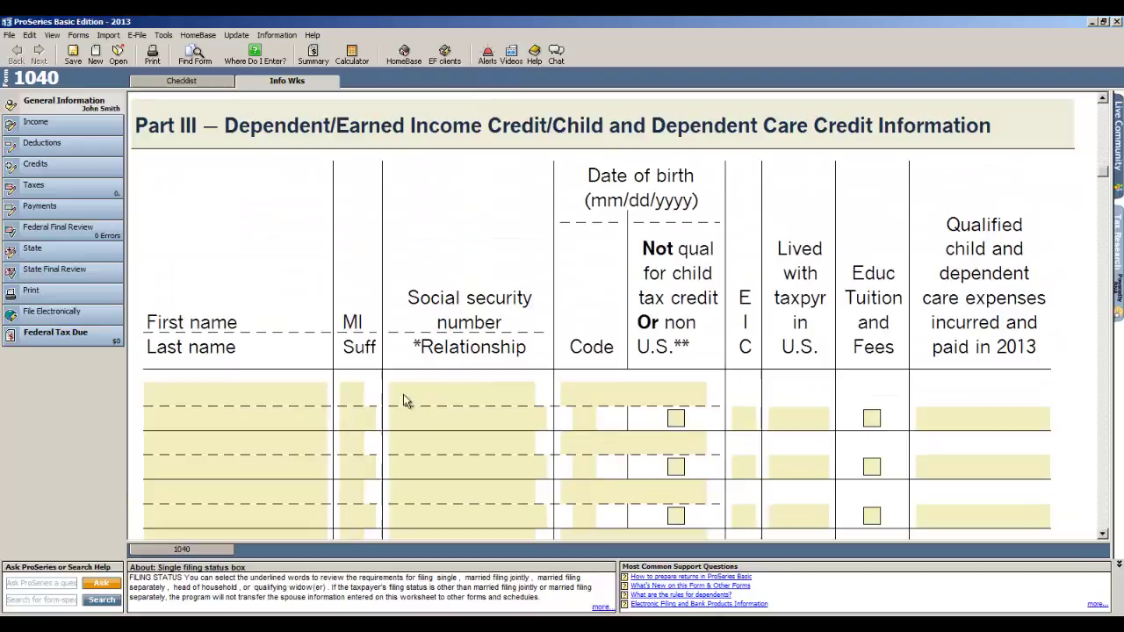
click(235, 397)
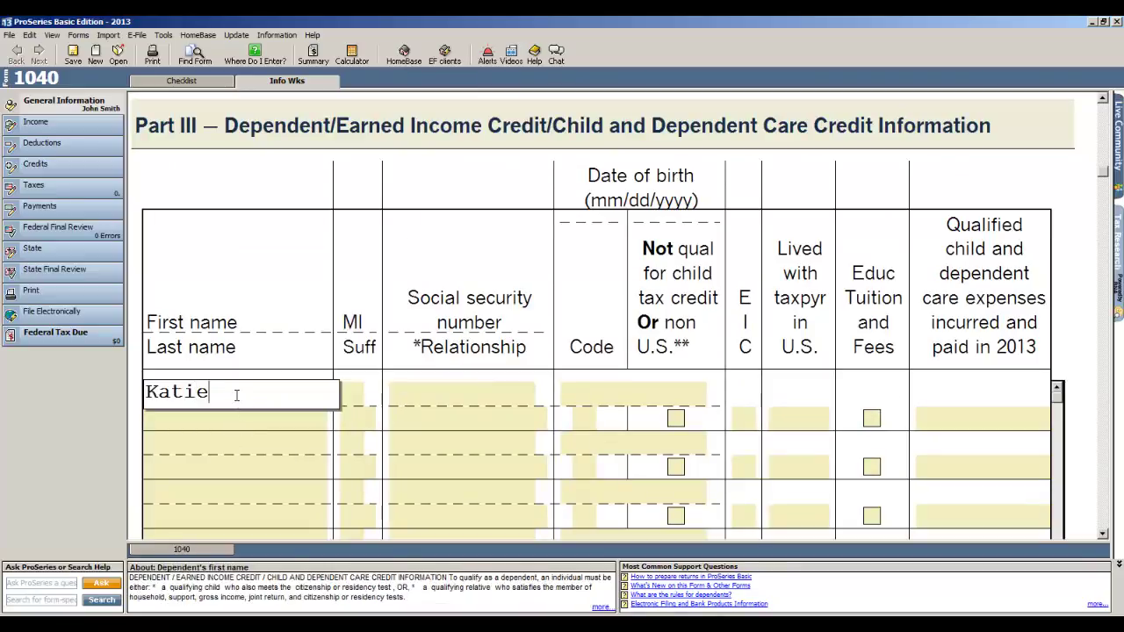
key(Tab)
key(Tab)
key(Tab)
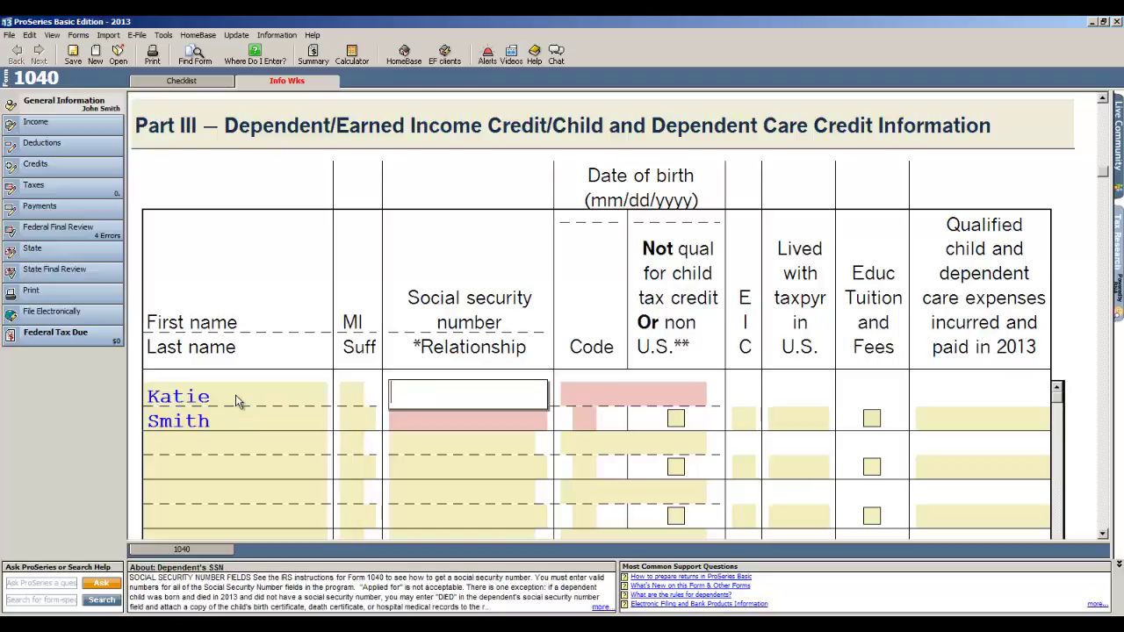
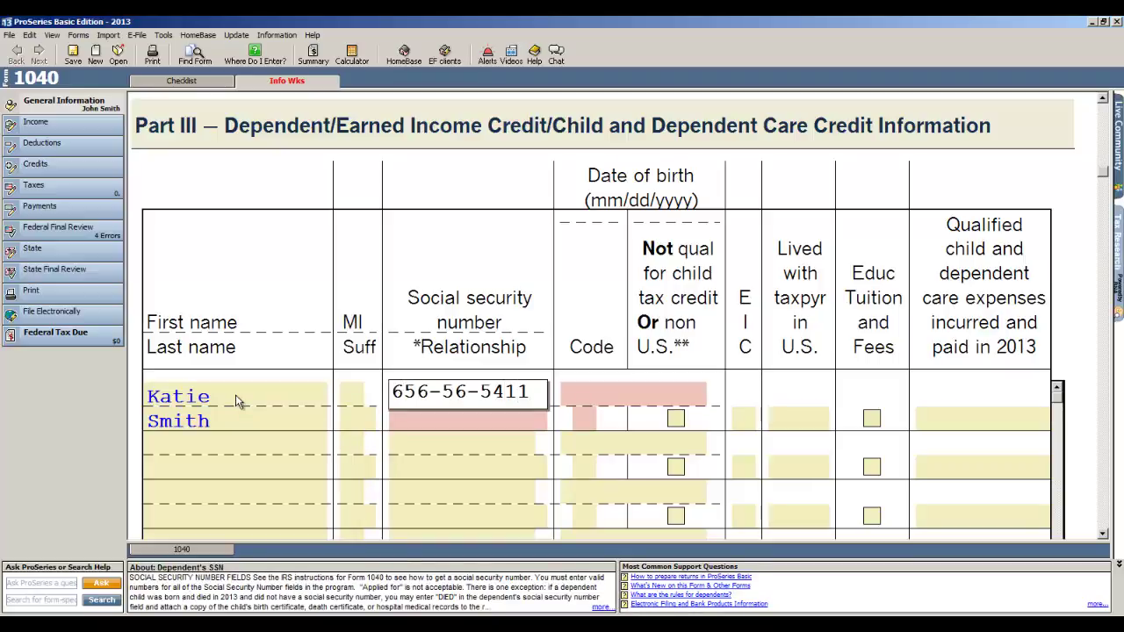
key(Tab)
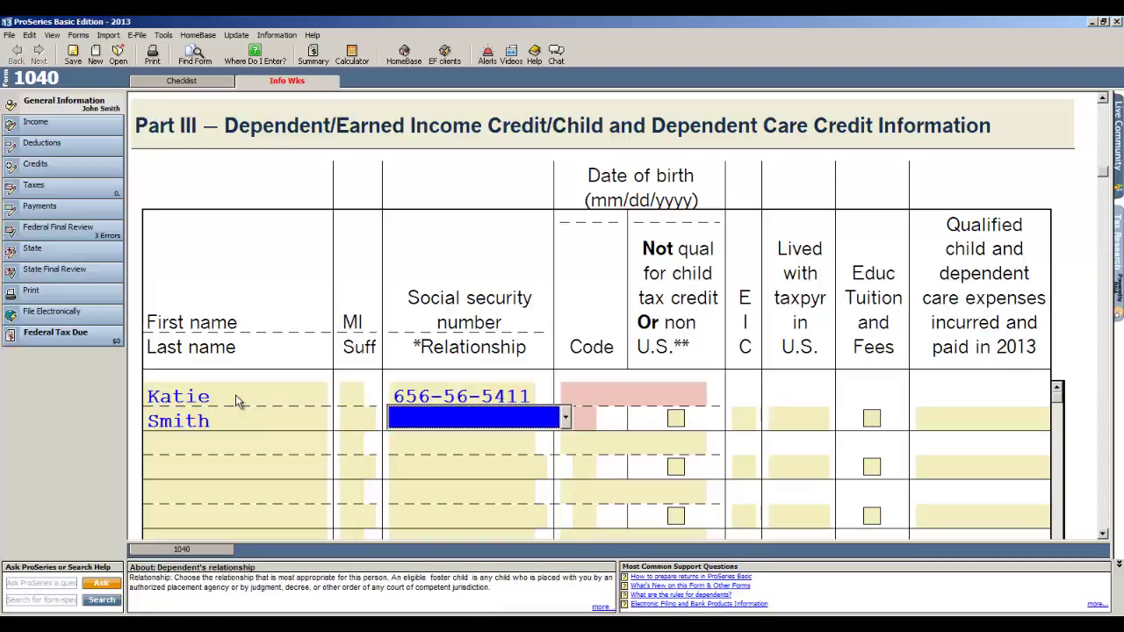
key(Tab)
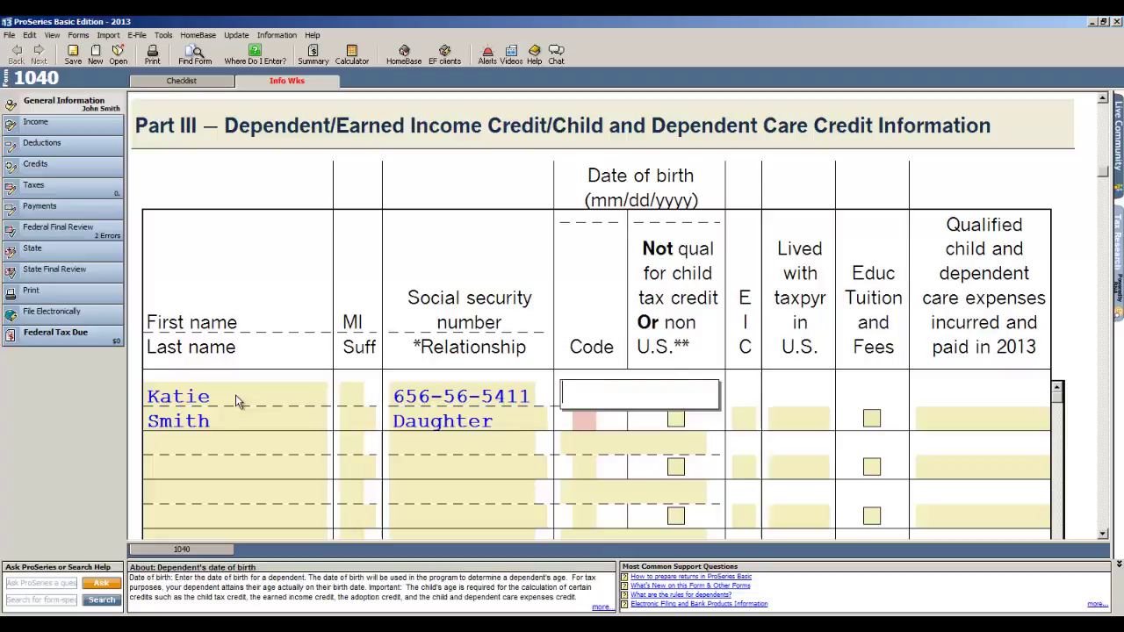
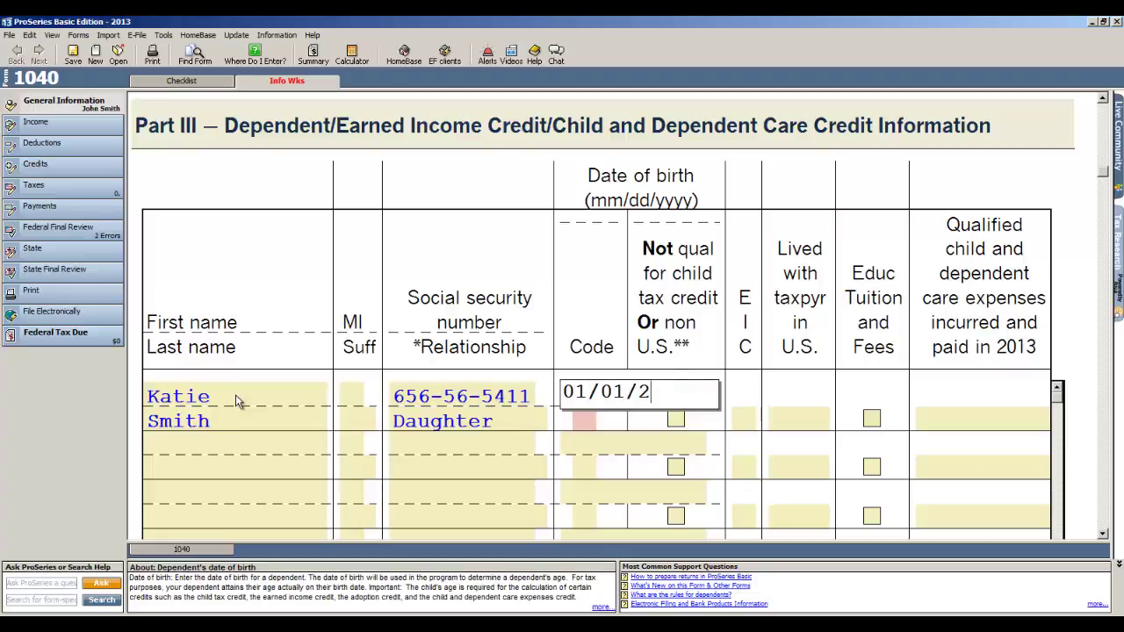
key(Tab)
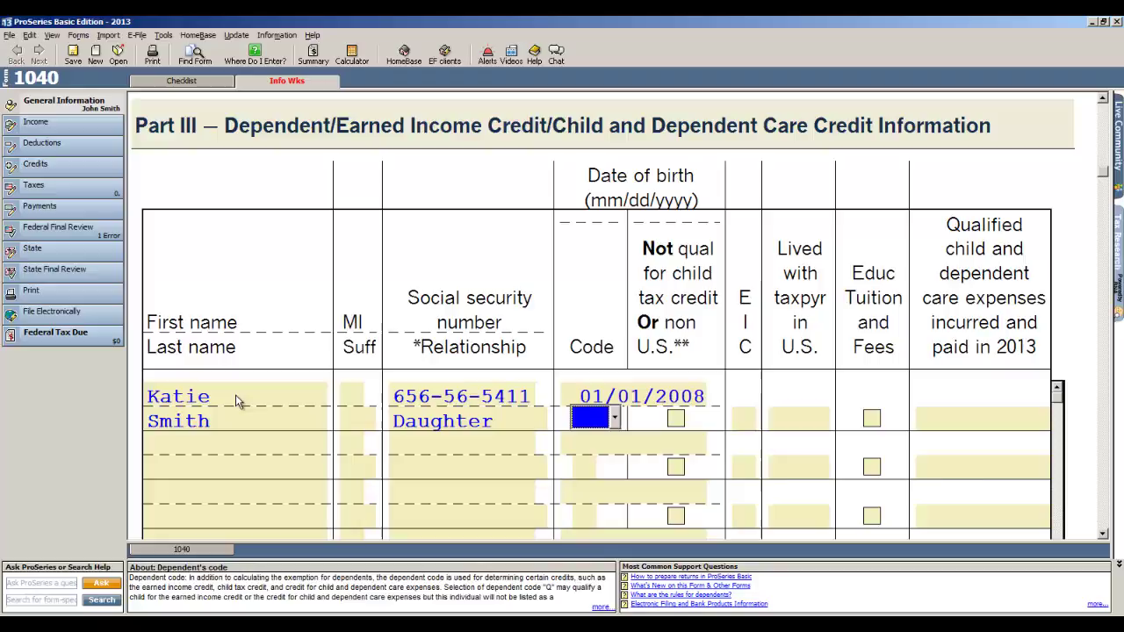
Step: Give the dependent code L and EIC code E
key(alt+Down)
text(L)
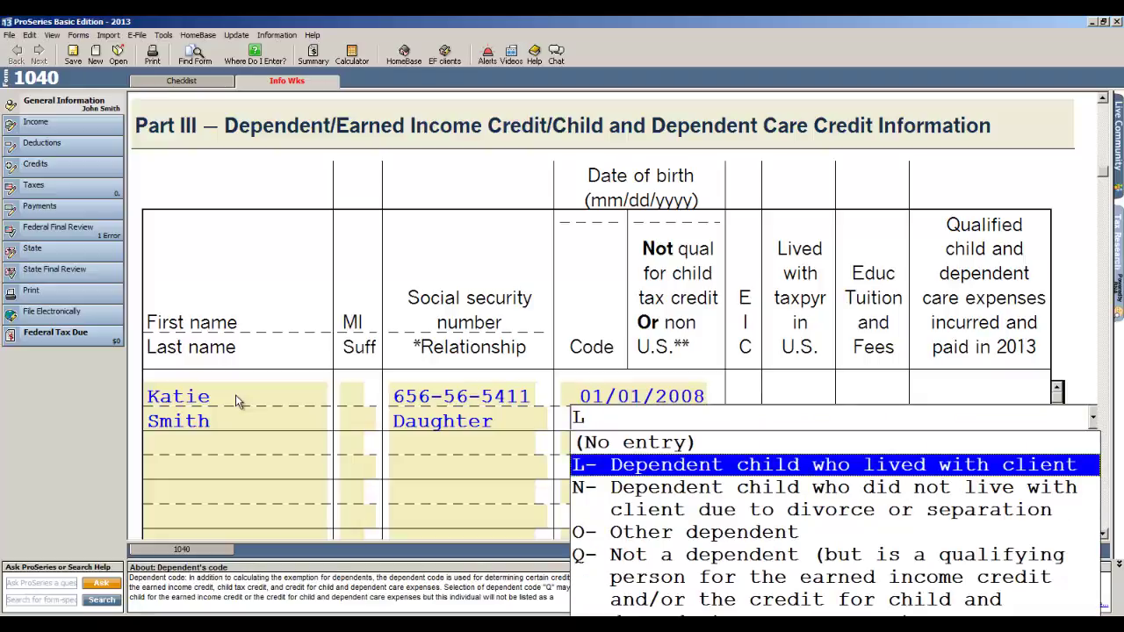
key(Tab)
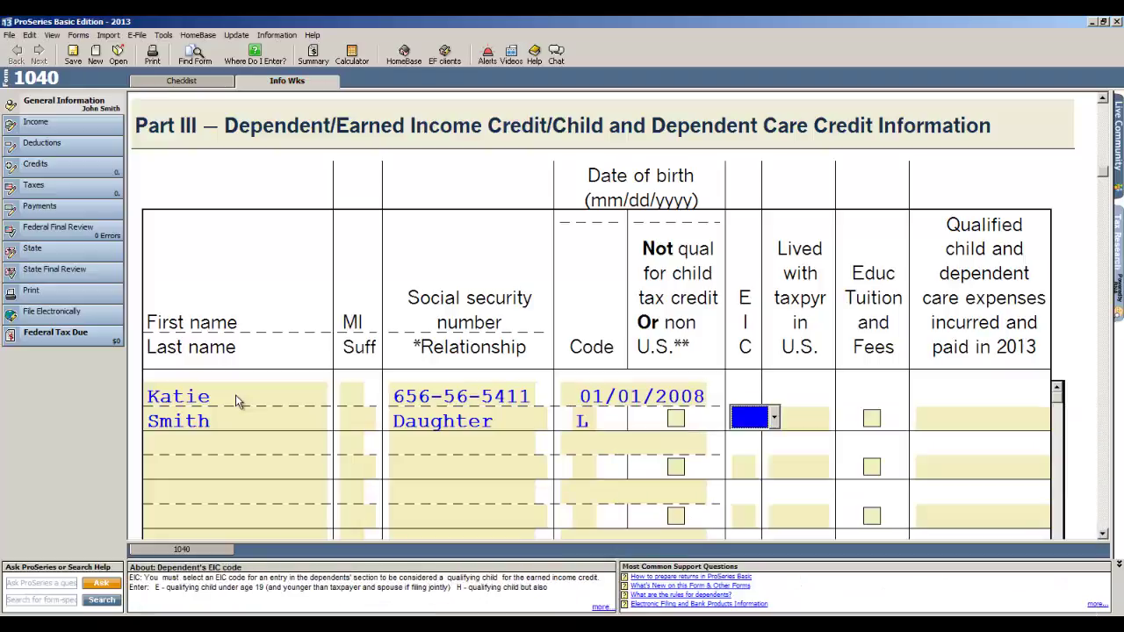
key(alt+Down)
text(E)
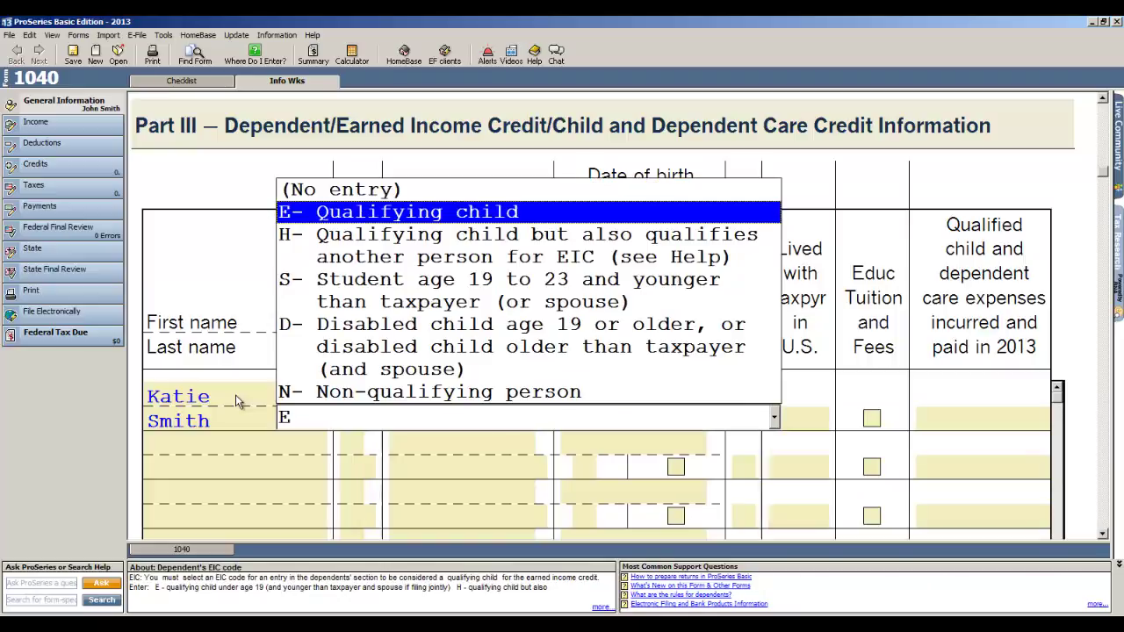
key(Tab)
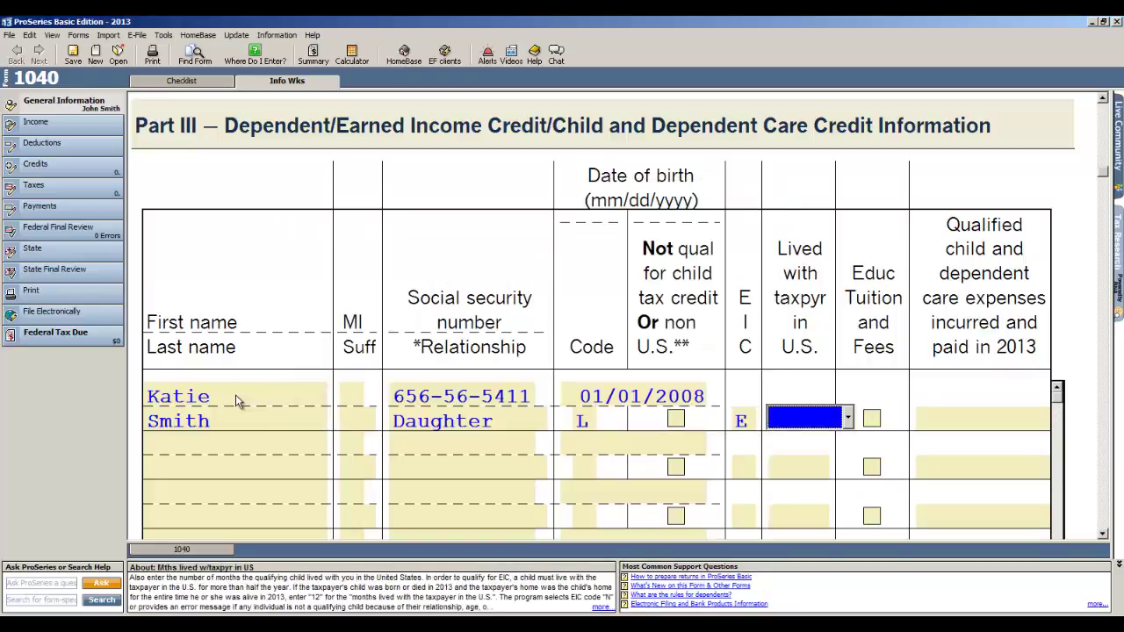
Step: Record 12 months lived with the taxpayer for the daughter
text(12)
key(Tab)
scroll(296, 396, down, 3)
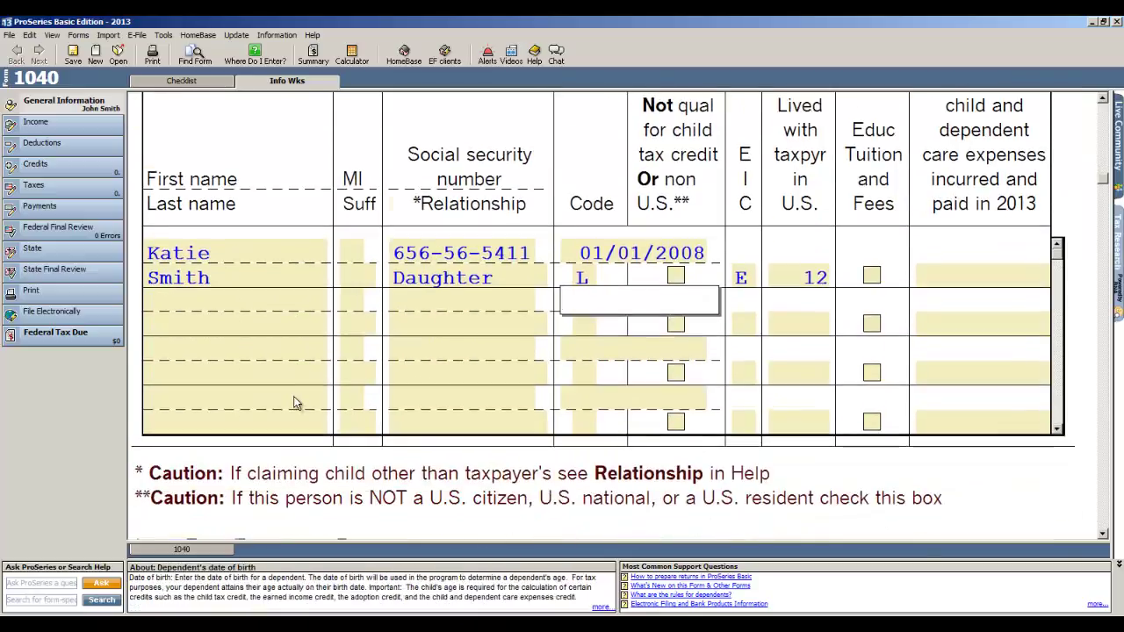
scroll(296, 402, down, 10)
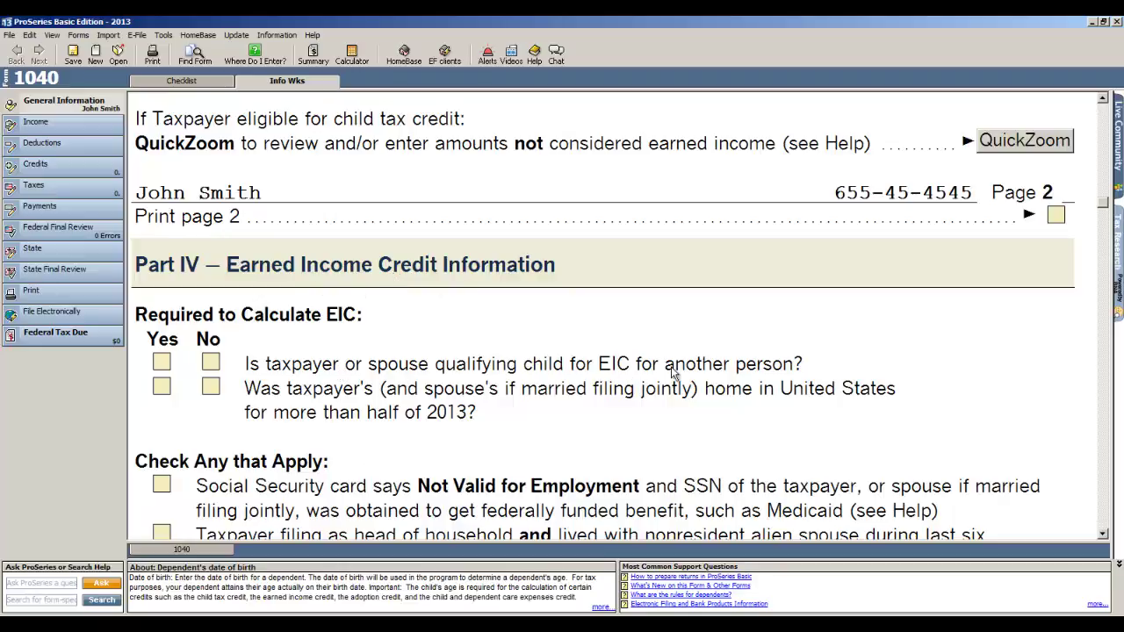
Step: Answer No to qualifying child of another person and Yes to U.S. home over half the year
click(217, 363)
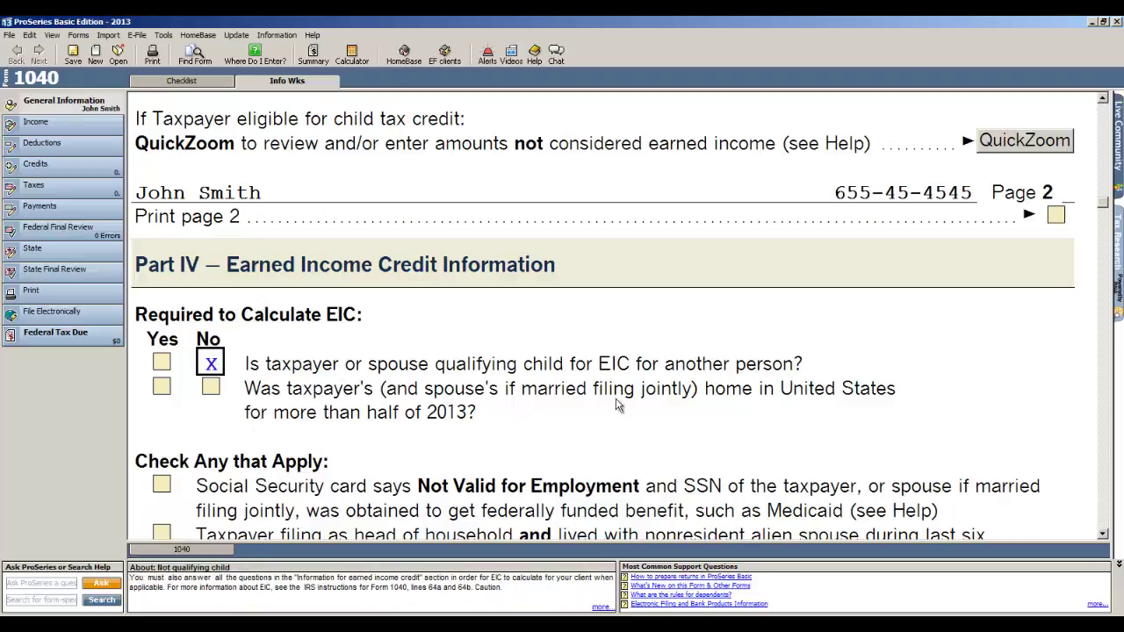
click(161, 390)
scroll(533, 417, down, 8)
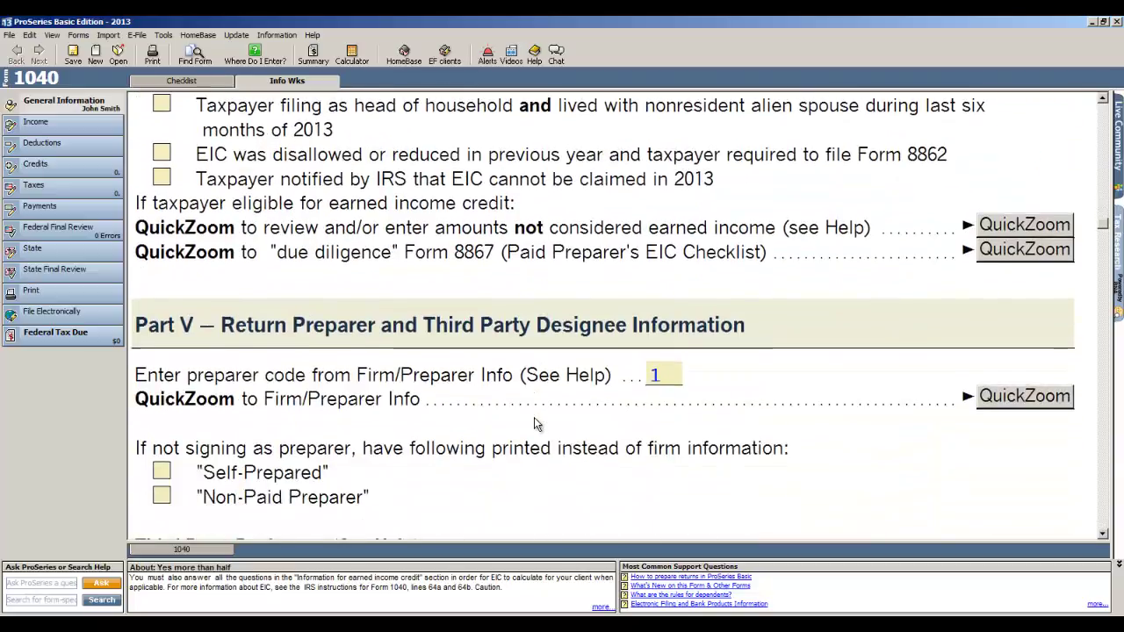
scroll(534, 424, down, 3)
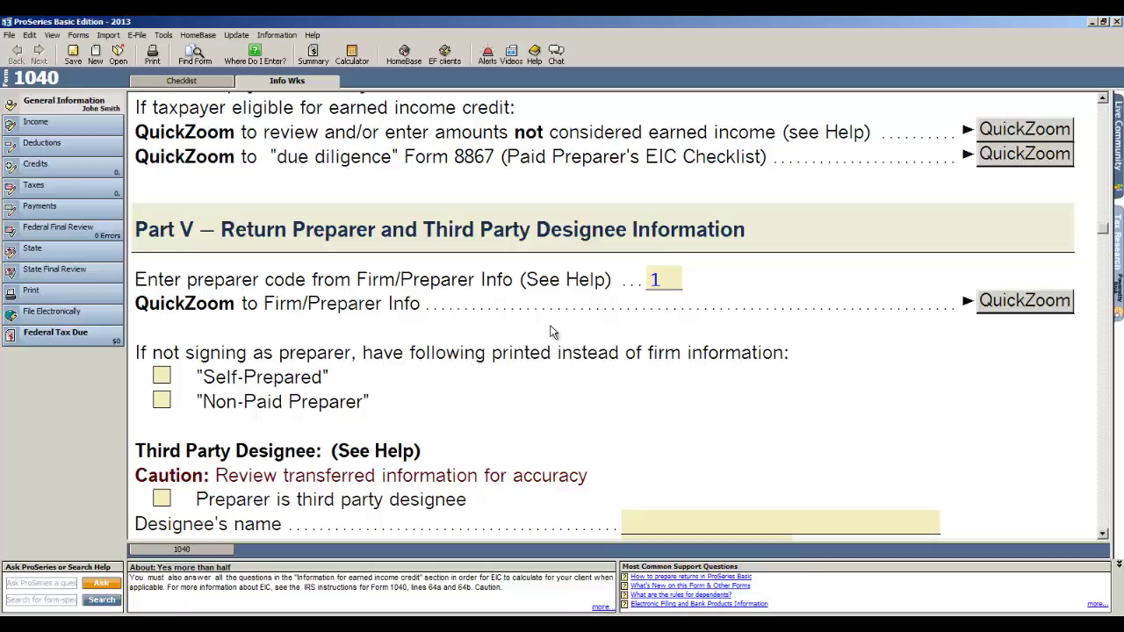
scroll(549, 332, down, 6)
Step: Mark both the federal and state returns for electronic filing
scroll(548, 331, down, 7)
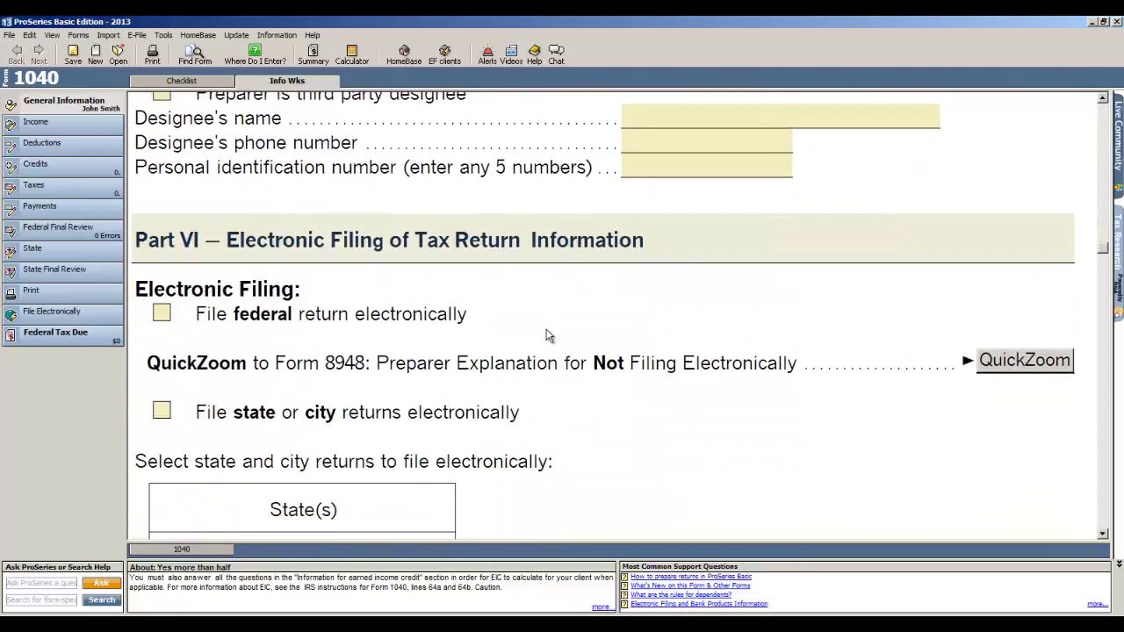
click(161, 313)
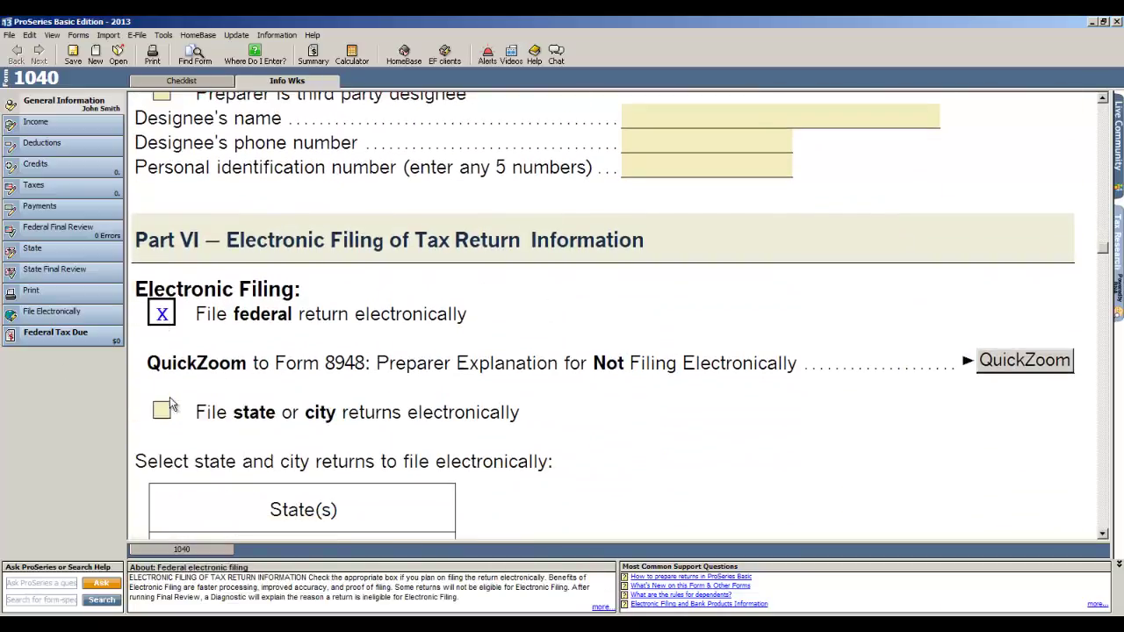
click(162, 410)
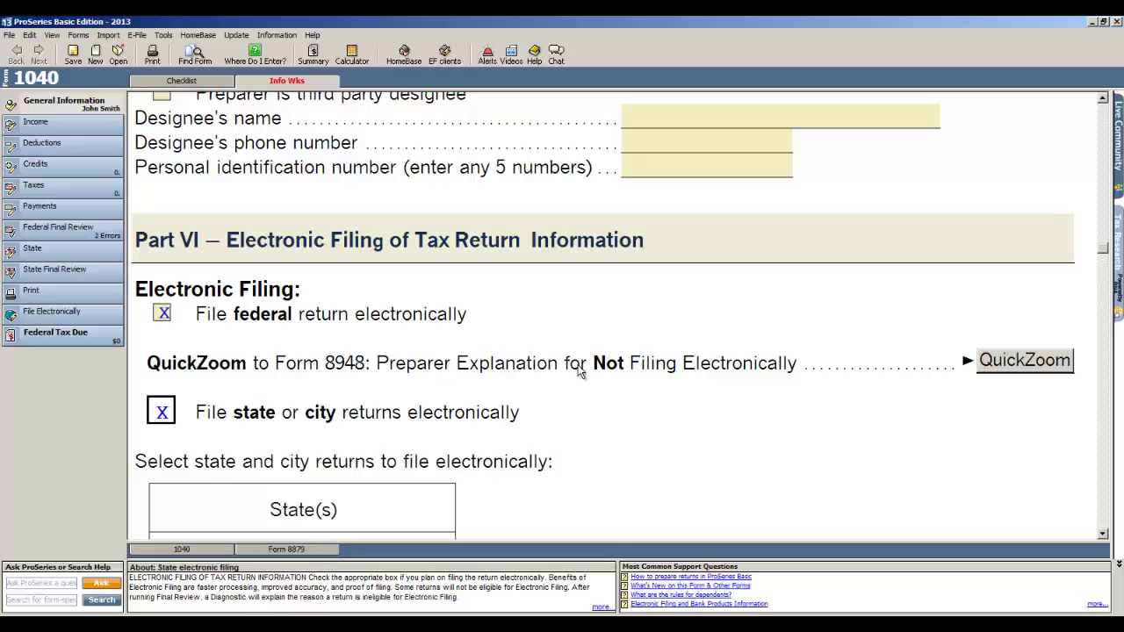
scroll(582, 372, down, 2)
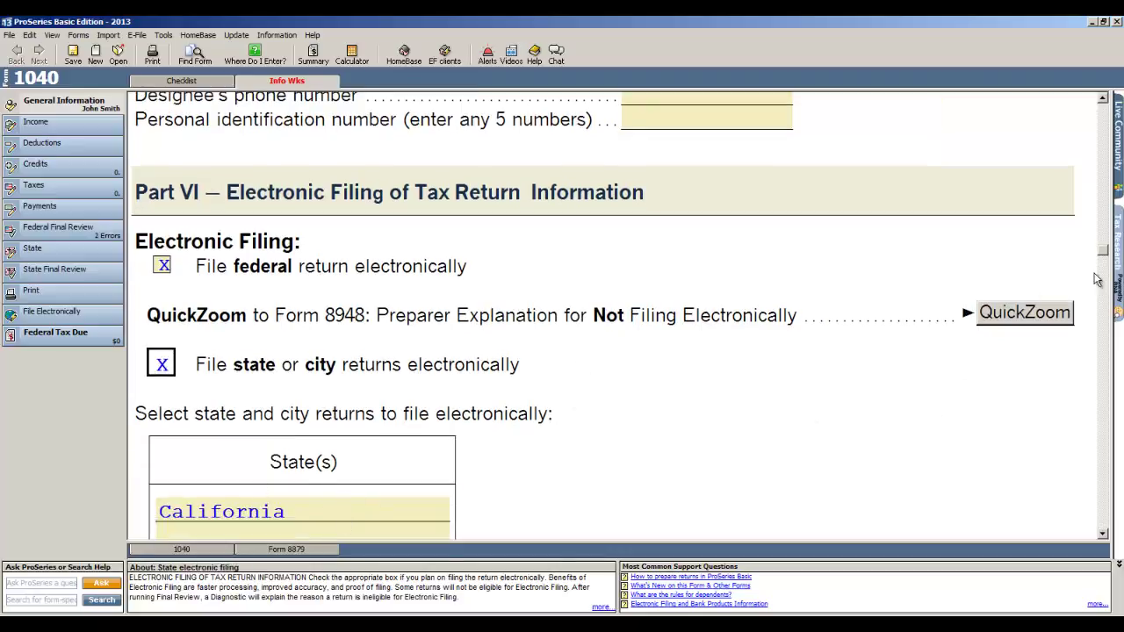
drag(1104, 252, 1118, 97)
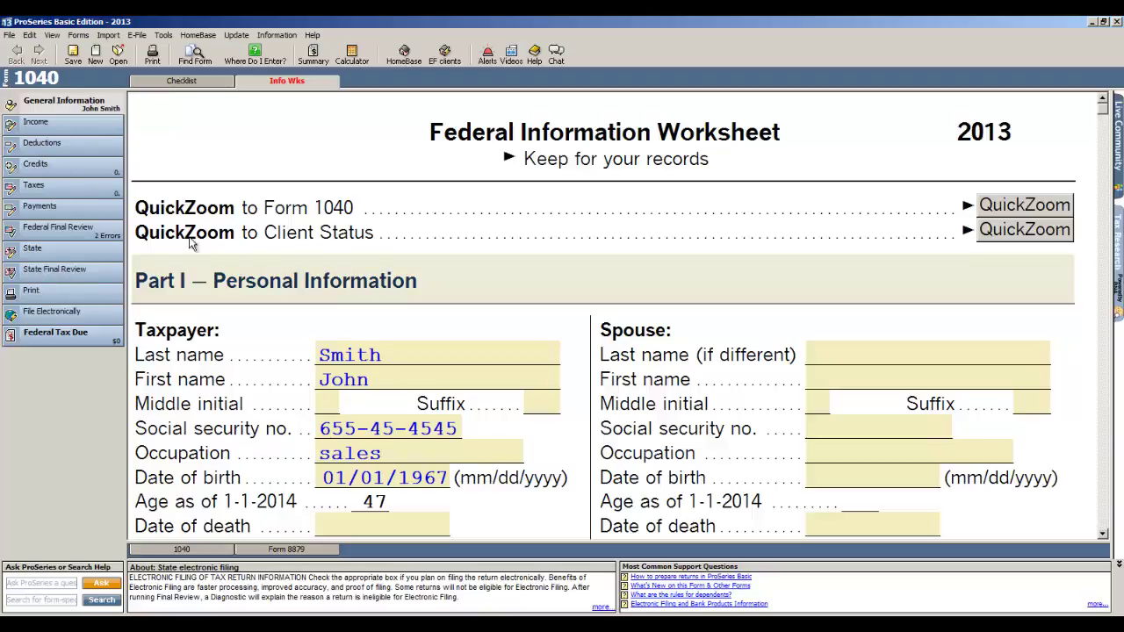
Step: Add Form W-2 and Interest & Dividend Income (Sch B), then open the W-2 worksheet
click(70, 128)
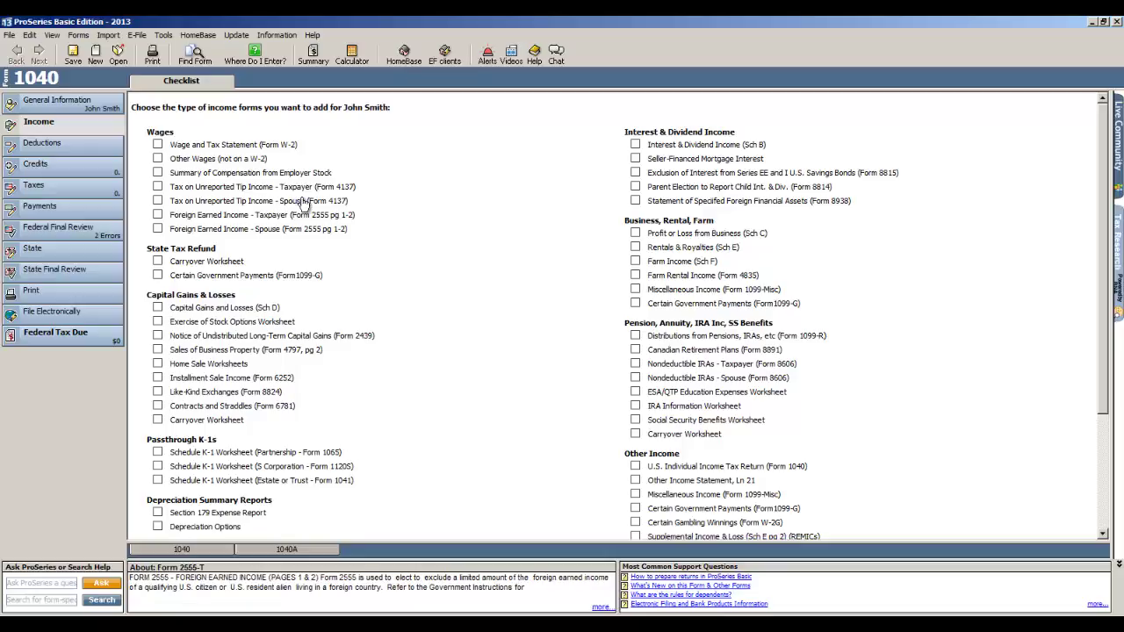
mouse_move(389, 308)
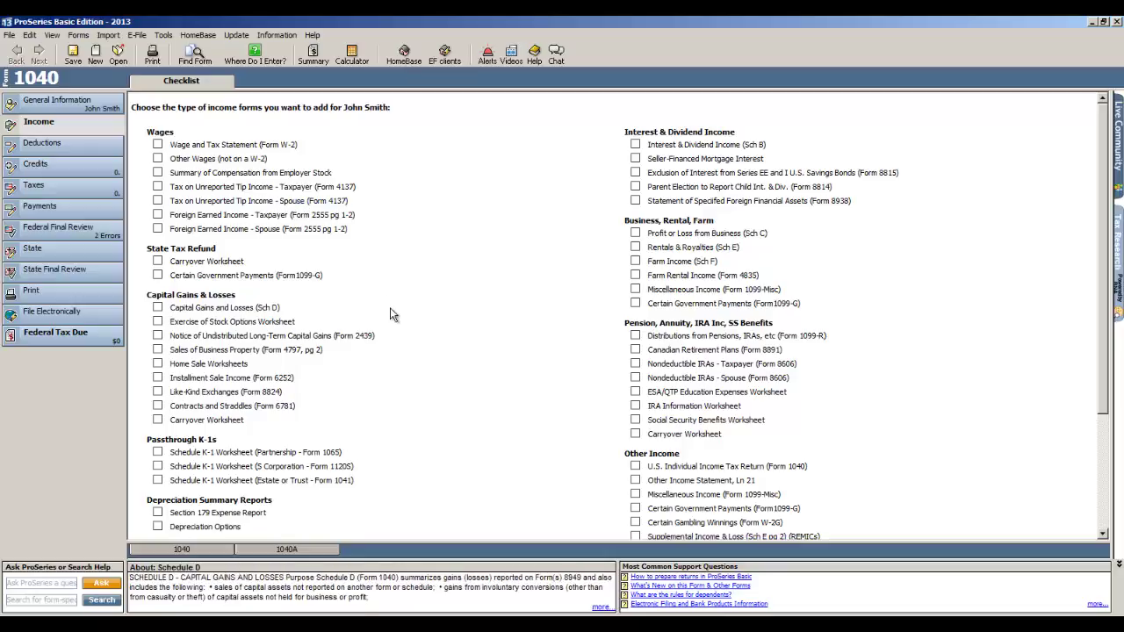
click(158, 146)
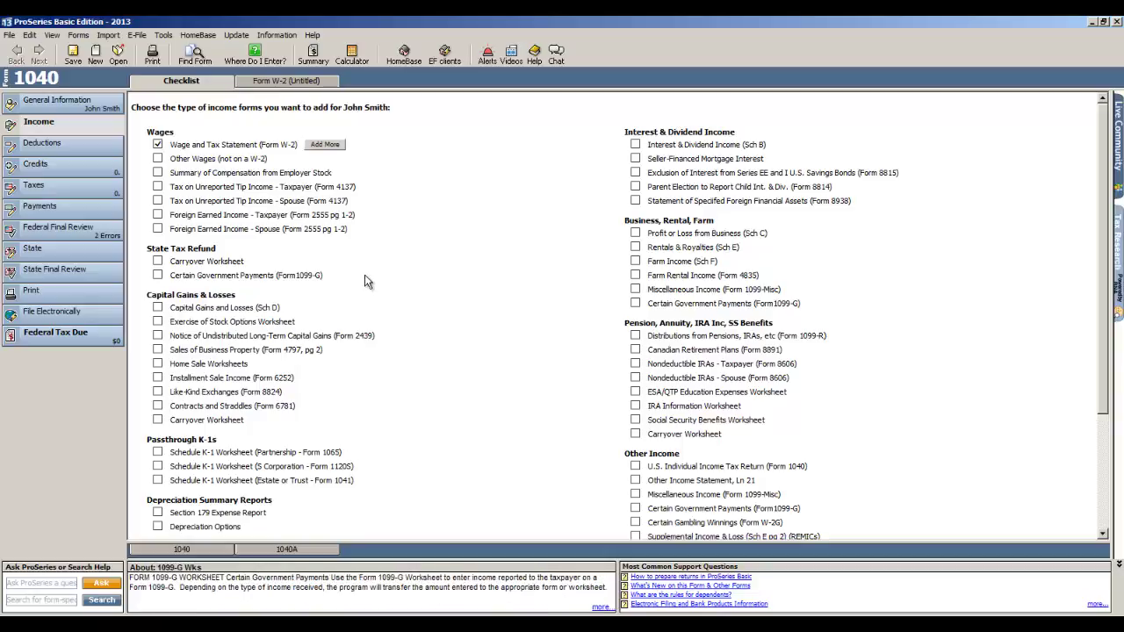
click(635, 146)
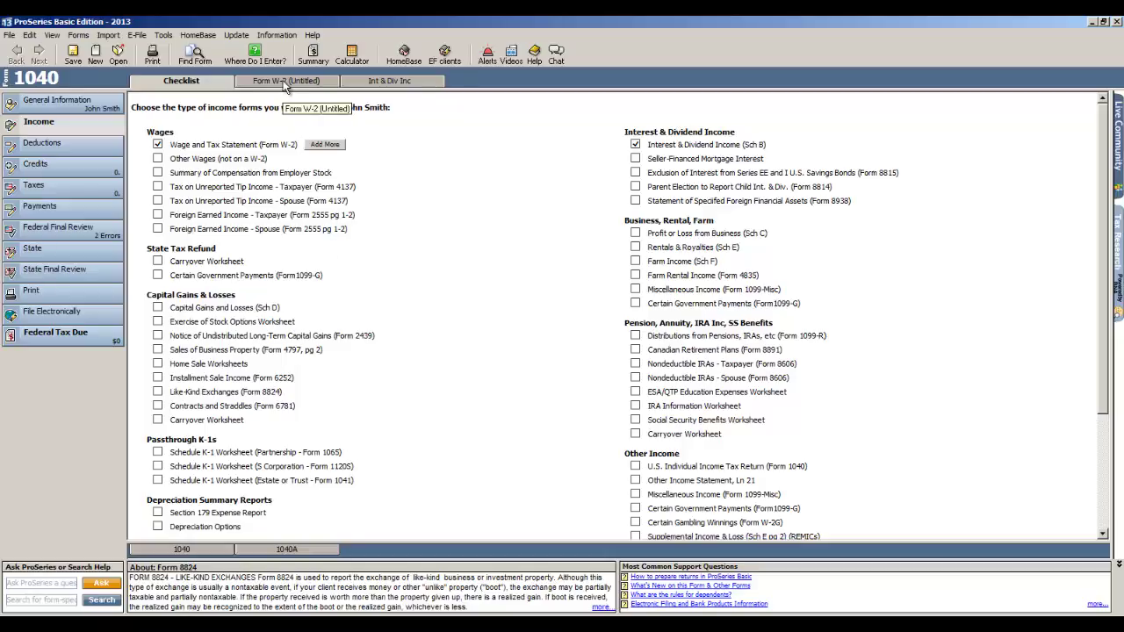
click(286, 81)
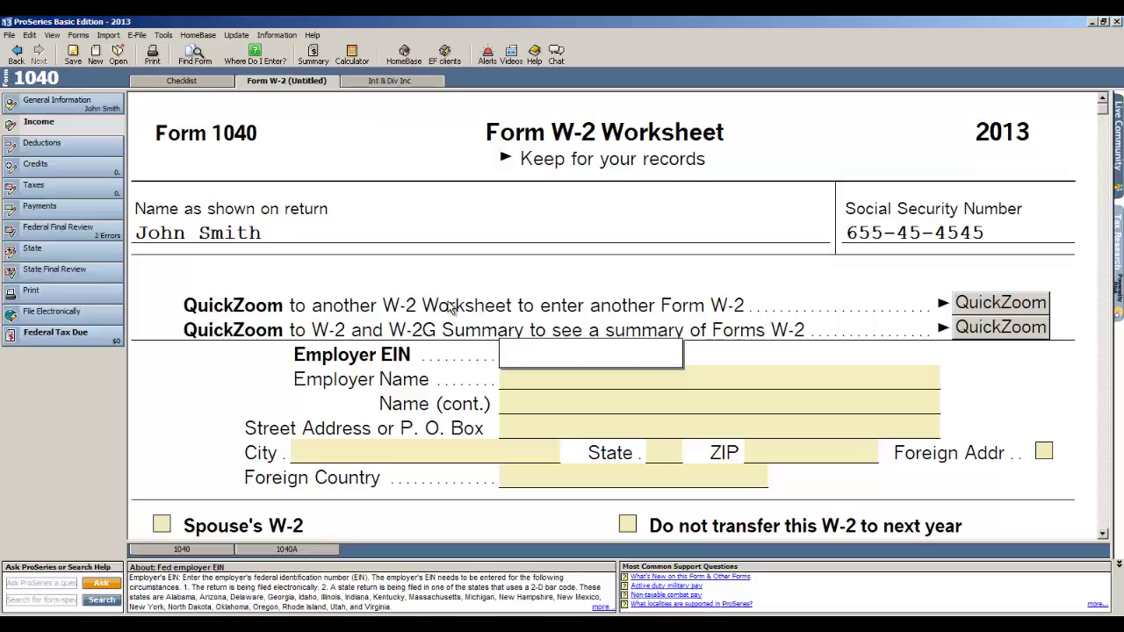
Step: Enter the employer's EIN, auto-calculate lines 3-6, and record 50,000 box 1 wages
text(12-3456789)
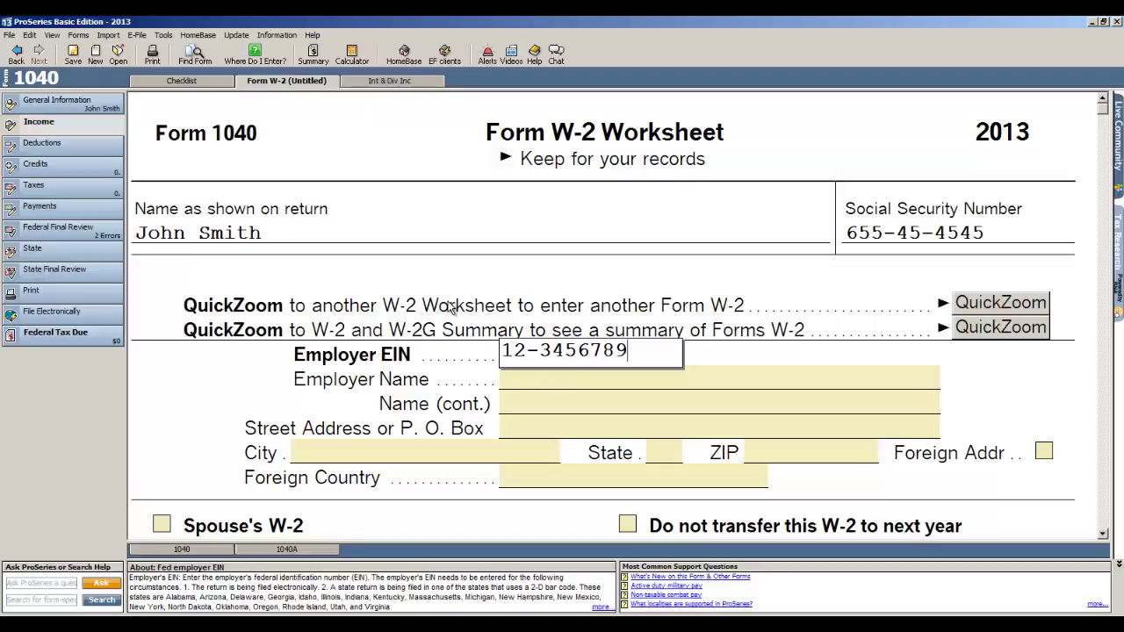
key(Tab)
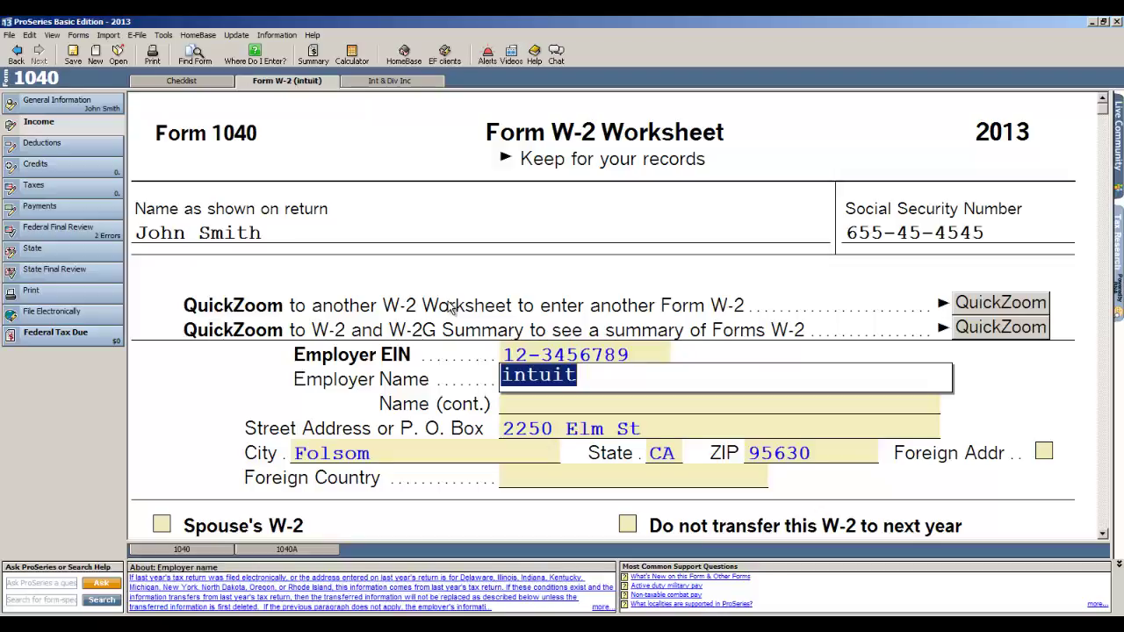
scroll(401, 336, down, 5)
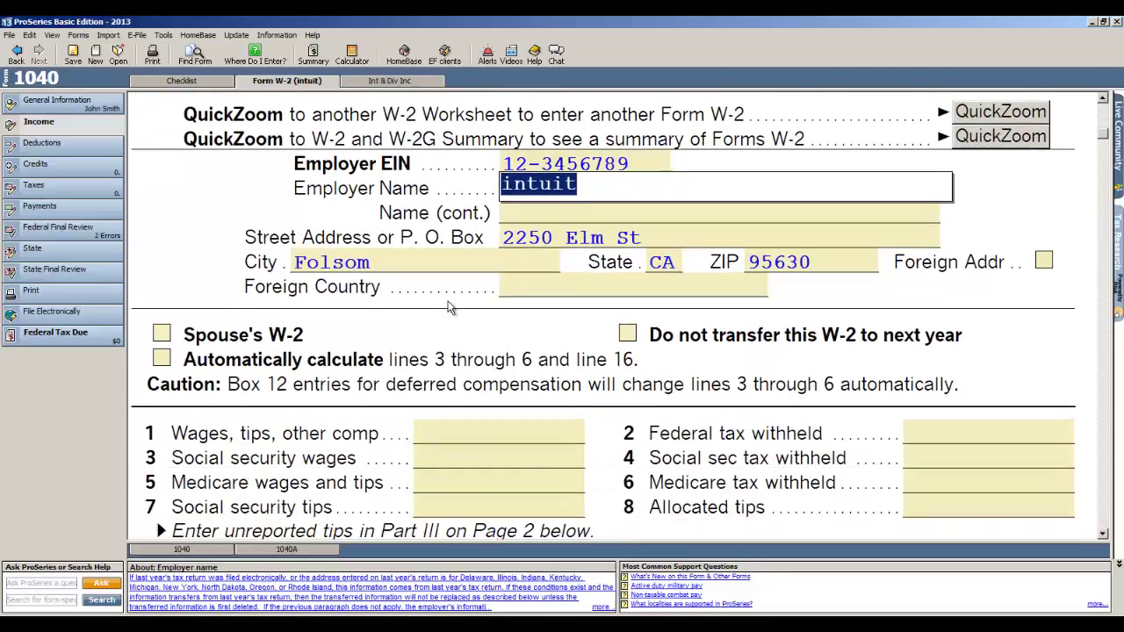
click(161, 288)
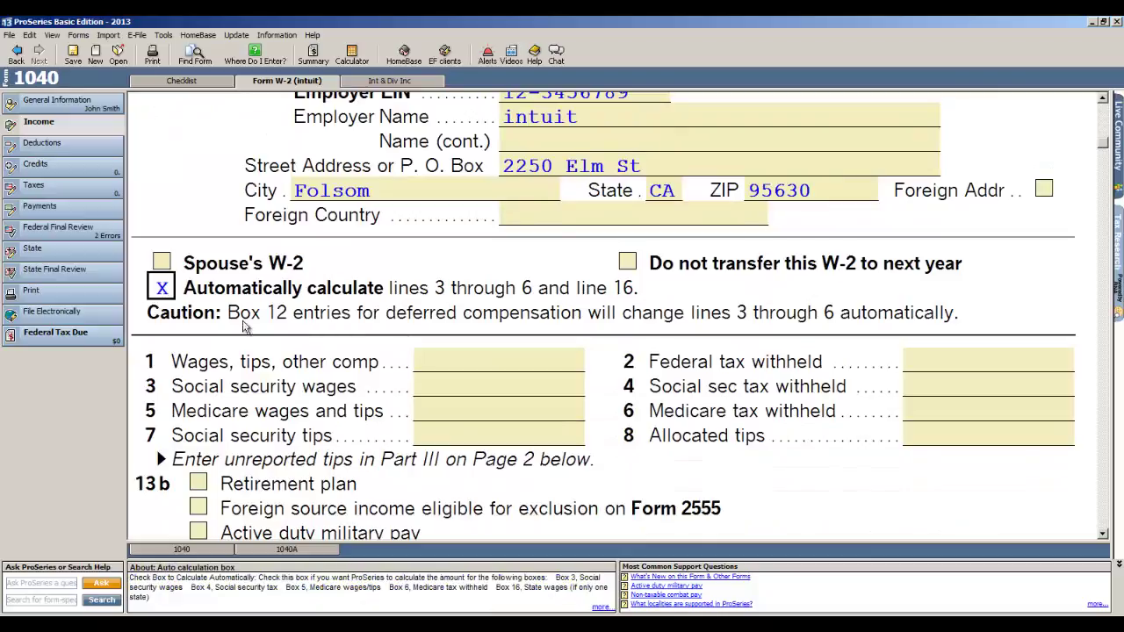
click(443, 363)
text(50000)
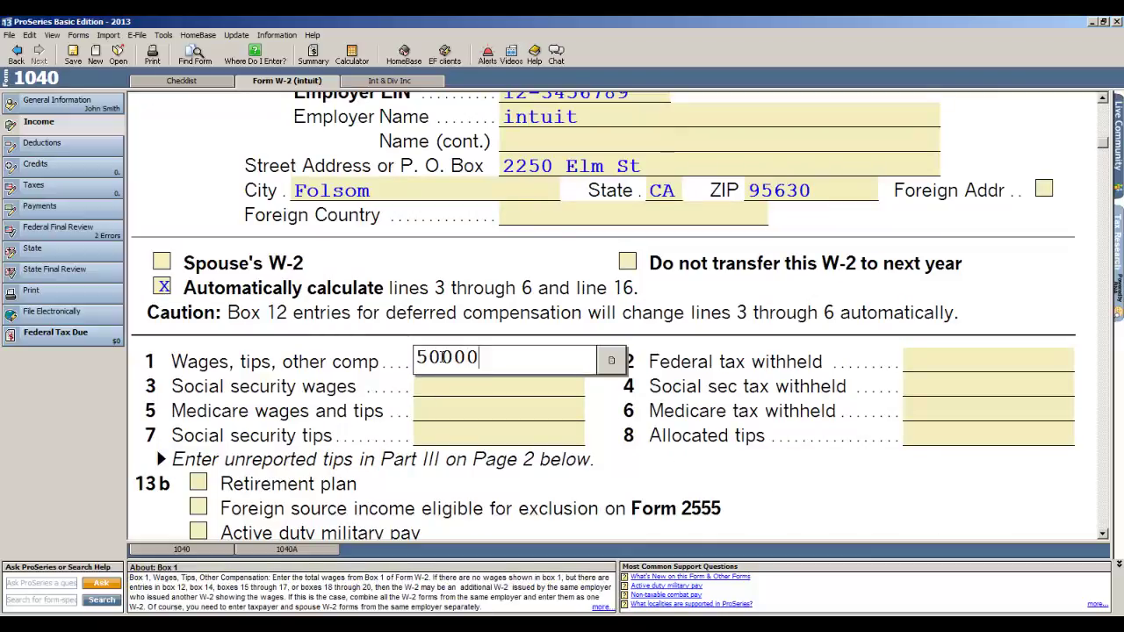
key(Tab)
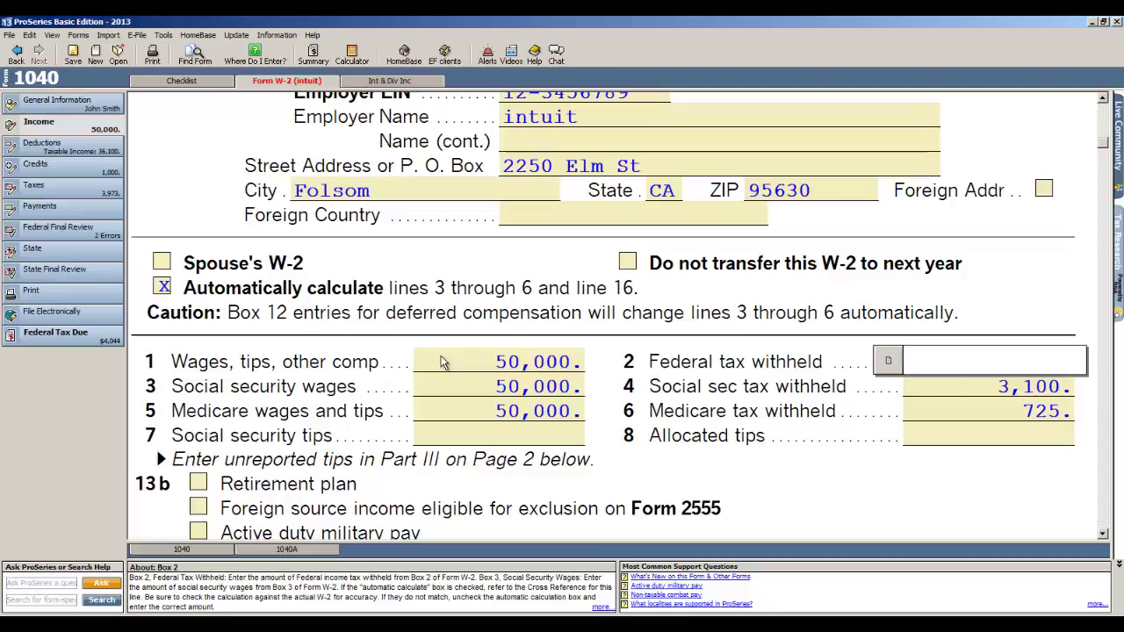
Step: Record 7,000 federal tax withheld and the employer's California state ID
text(7000)
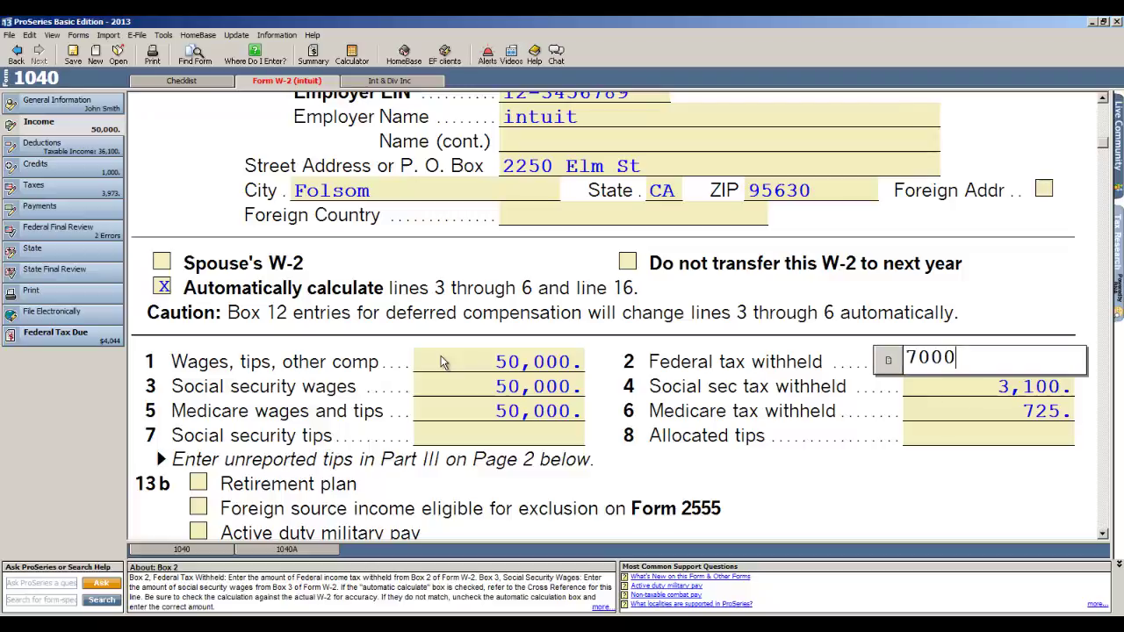
key(Tab)
scroll(452, 364, down, 5)
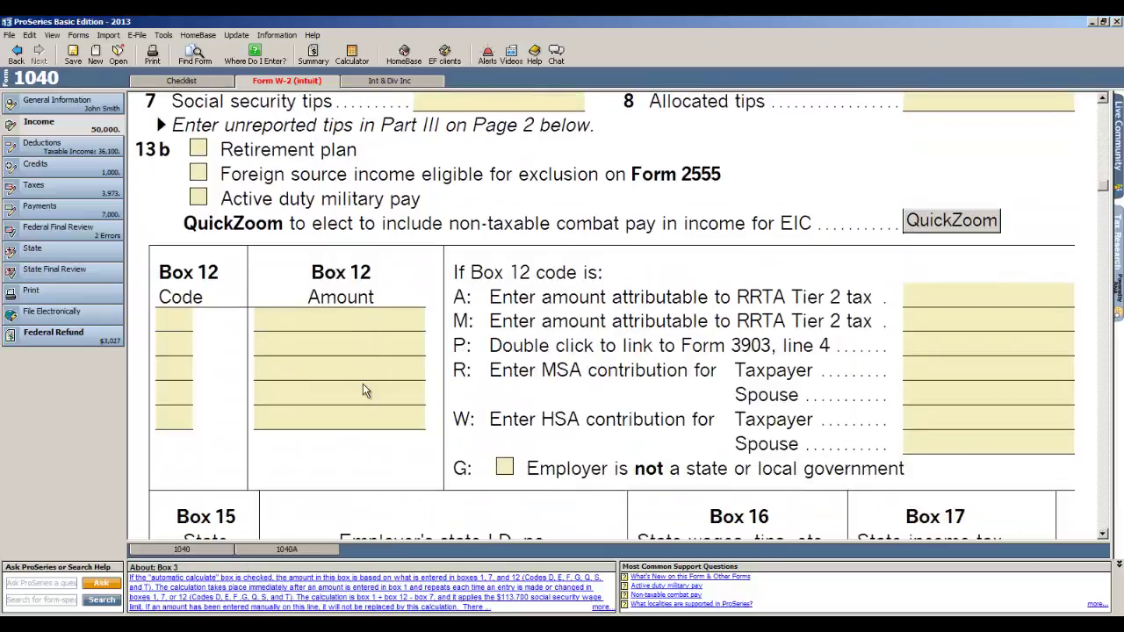
scroll(365, 389, down, 2)
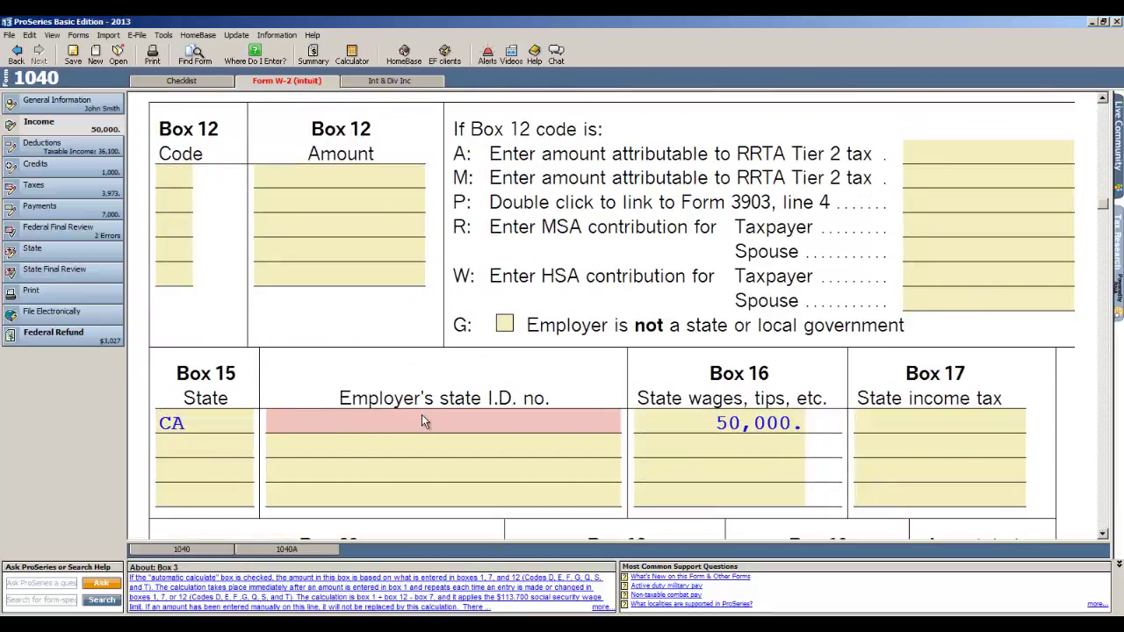
click(367, 422)
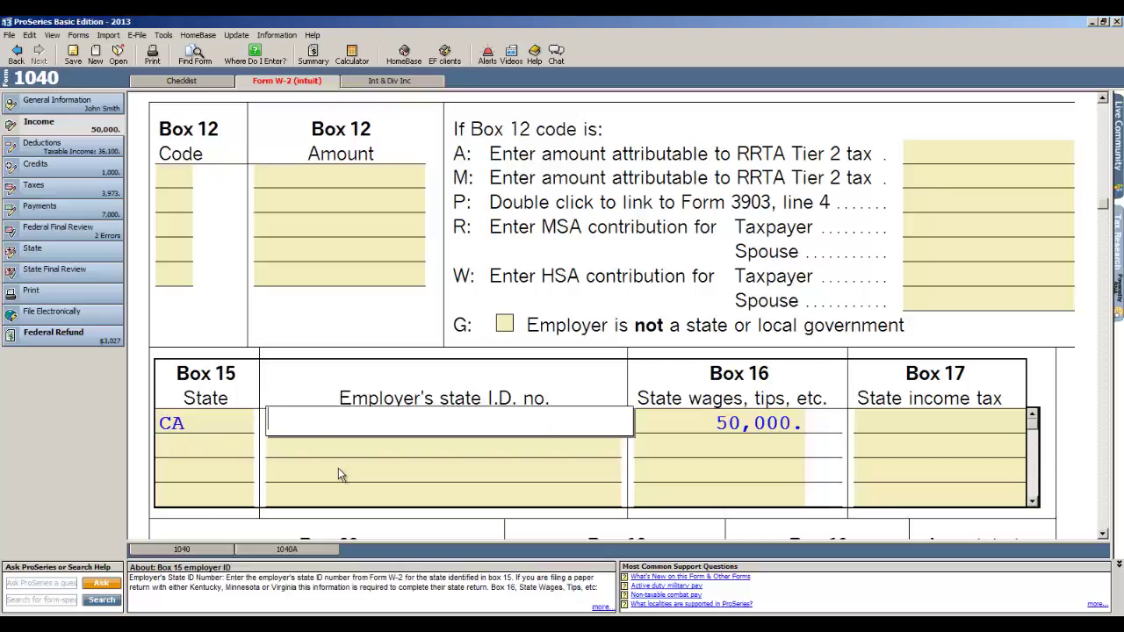
text(21212121)
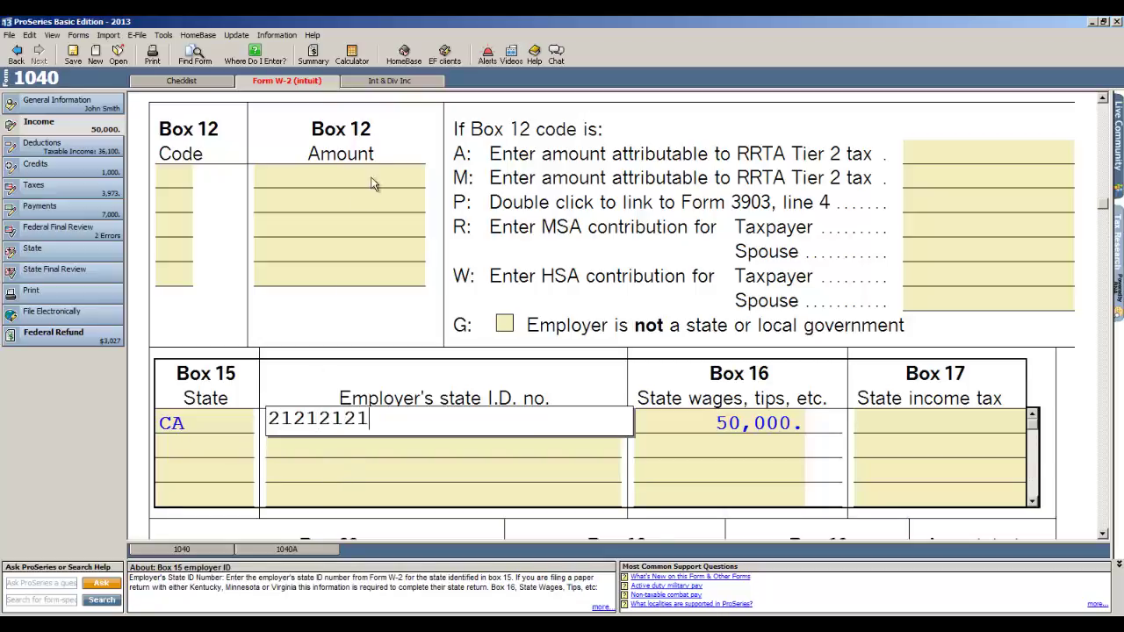
click(390, 81)
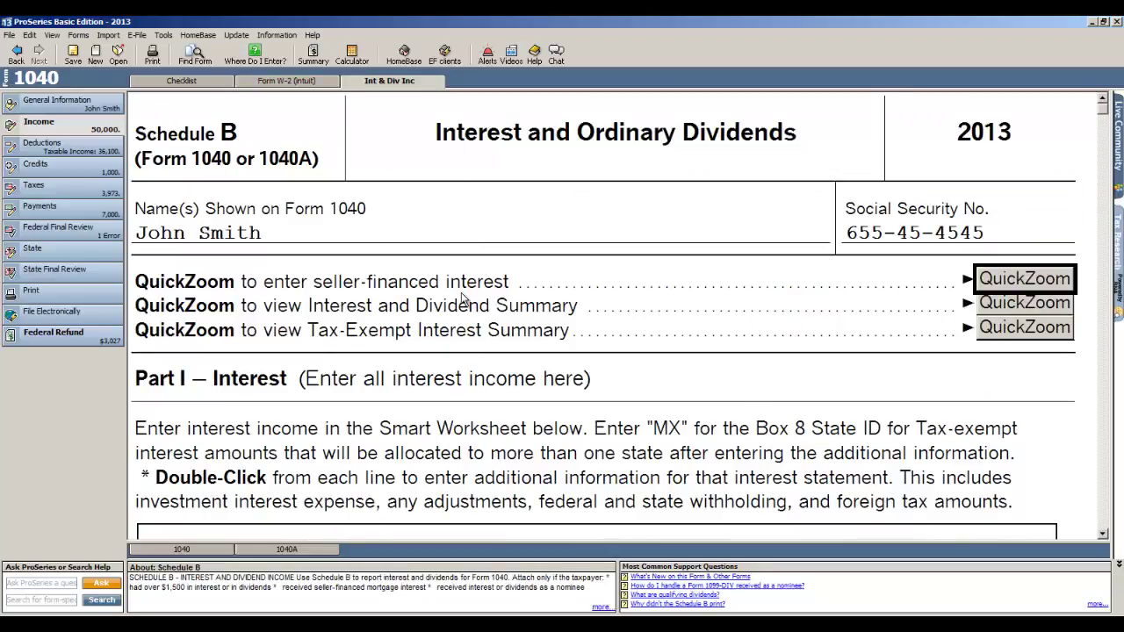
Step: Record interest of 150 from bank of america and 250 from alliant on Schedule B
scroll(432, 360, down, 2)
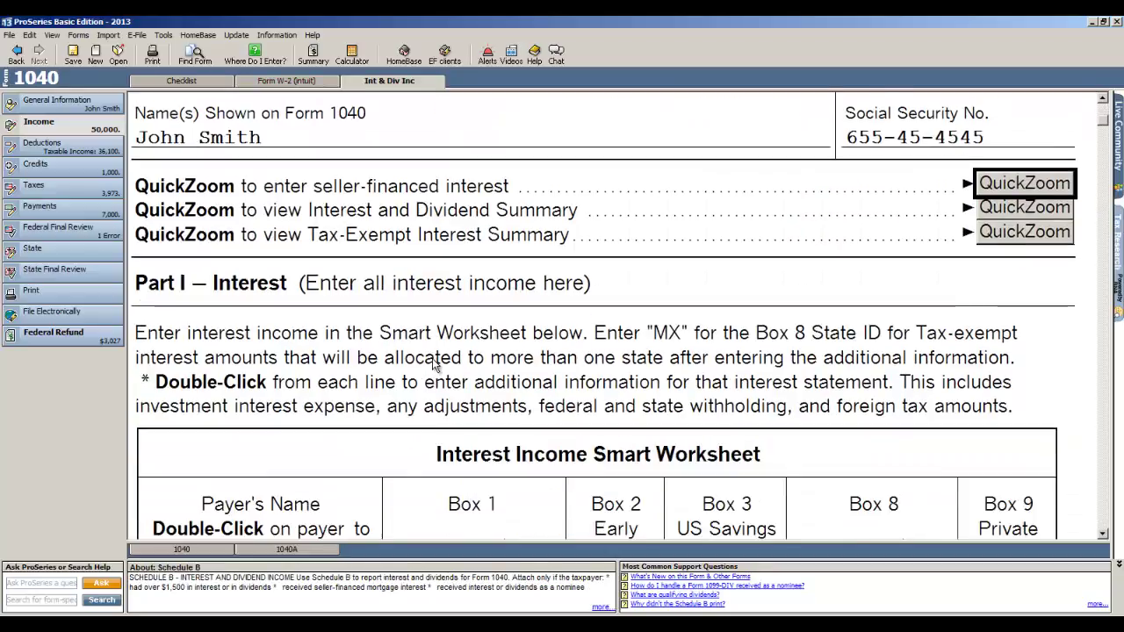
scroll(432, 358, down, 5)
click(226, 397)
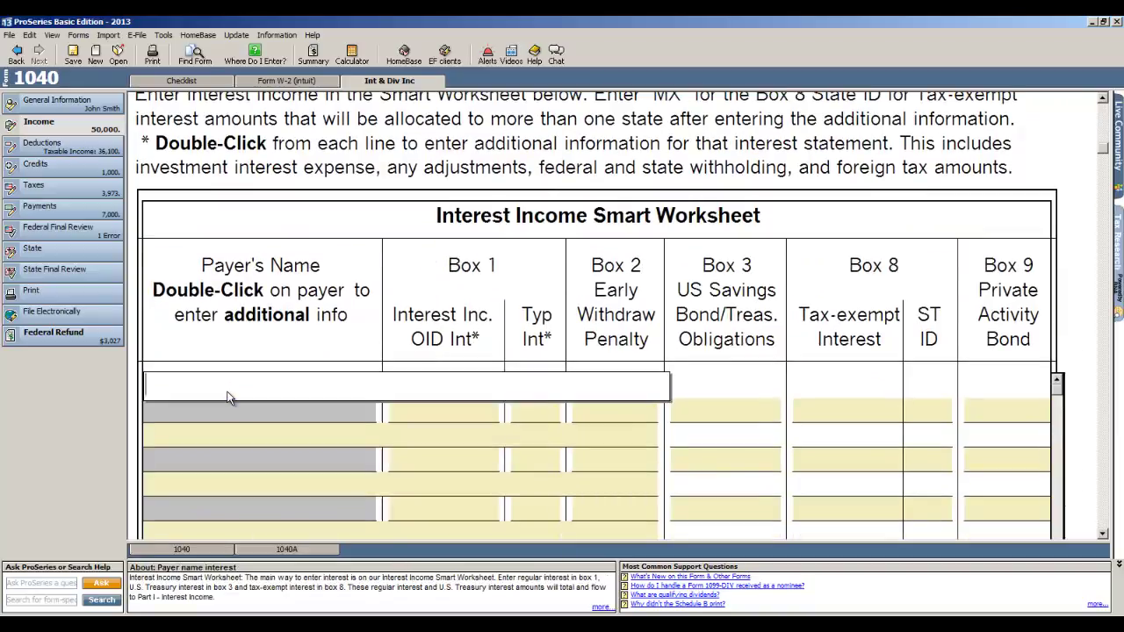
text(bank of america)
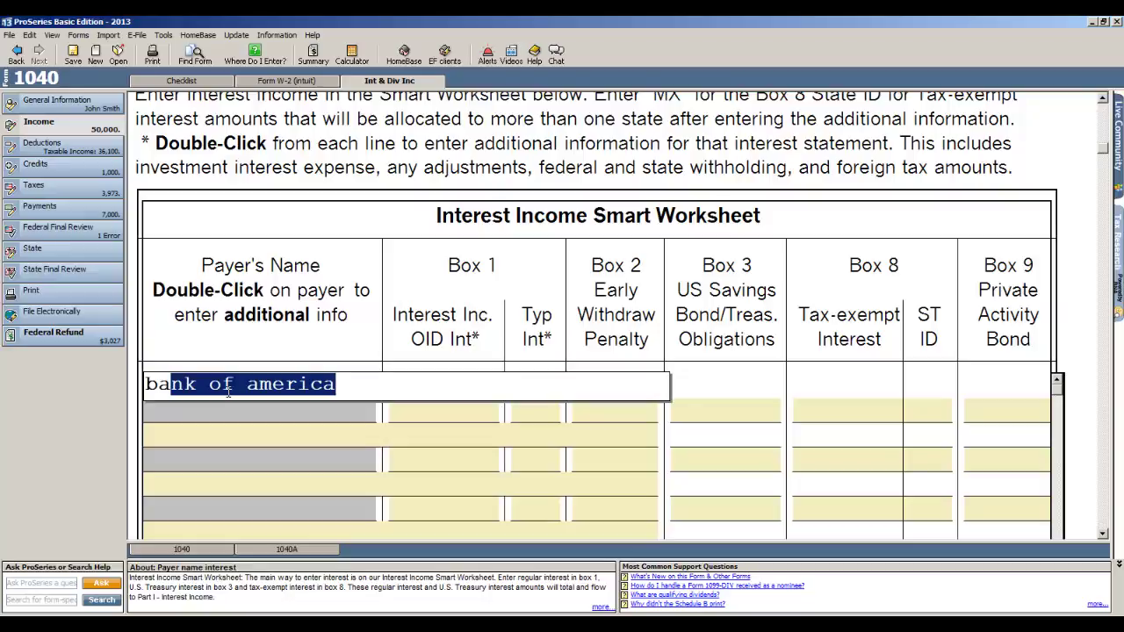
key(Tab)
text(150)
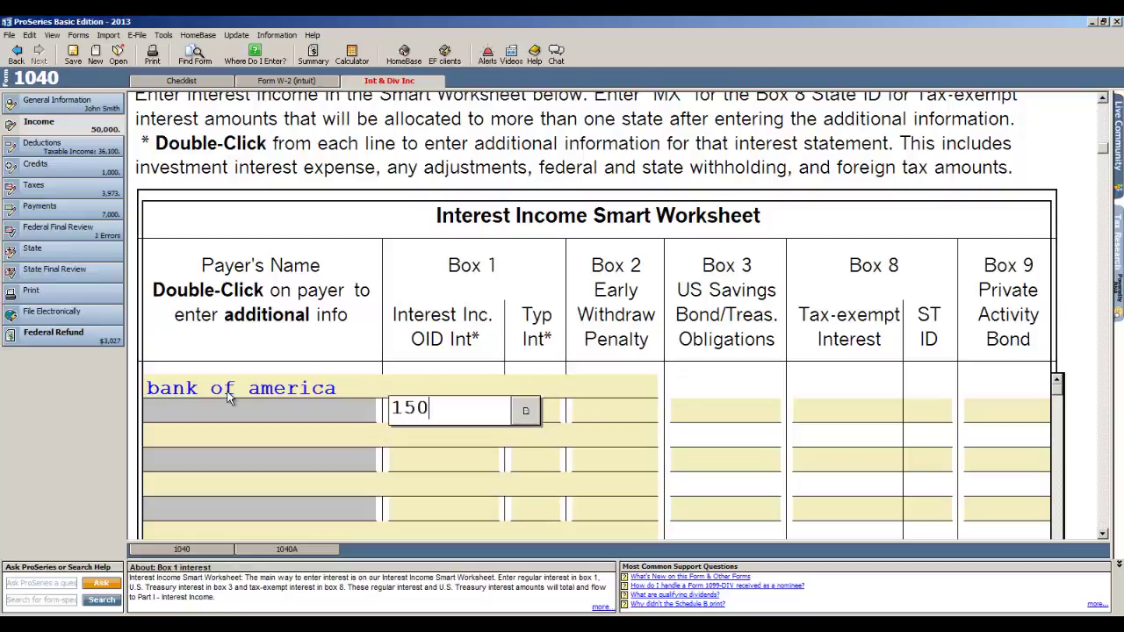
key(Return)
text(al)
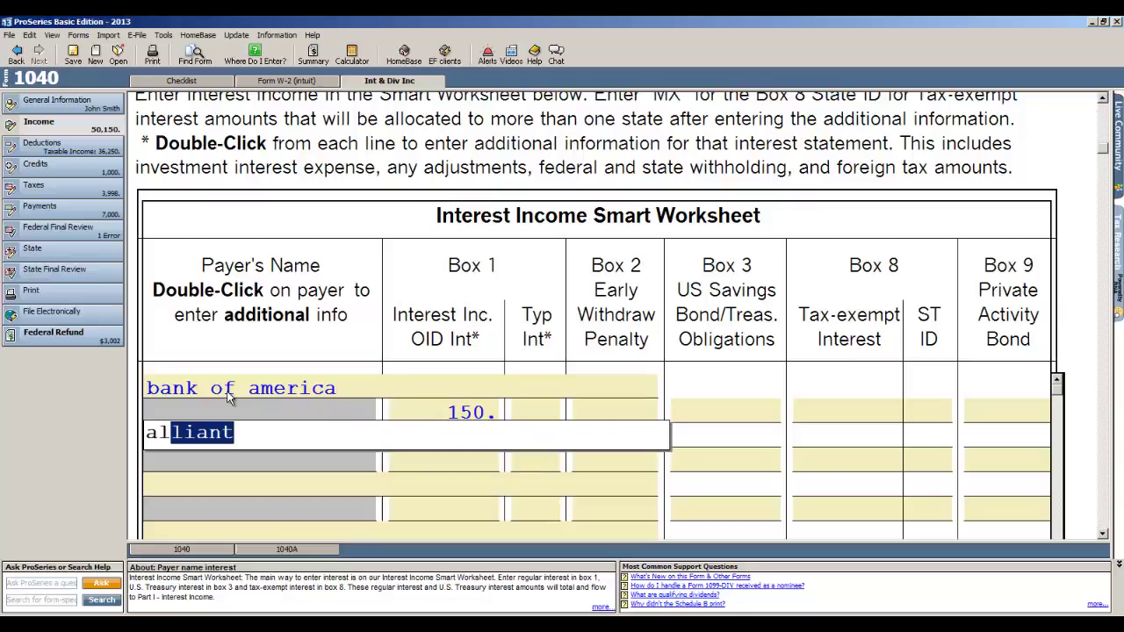
key(Tab)
text(250)
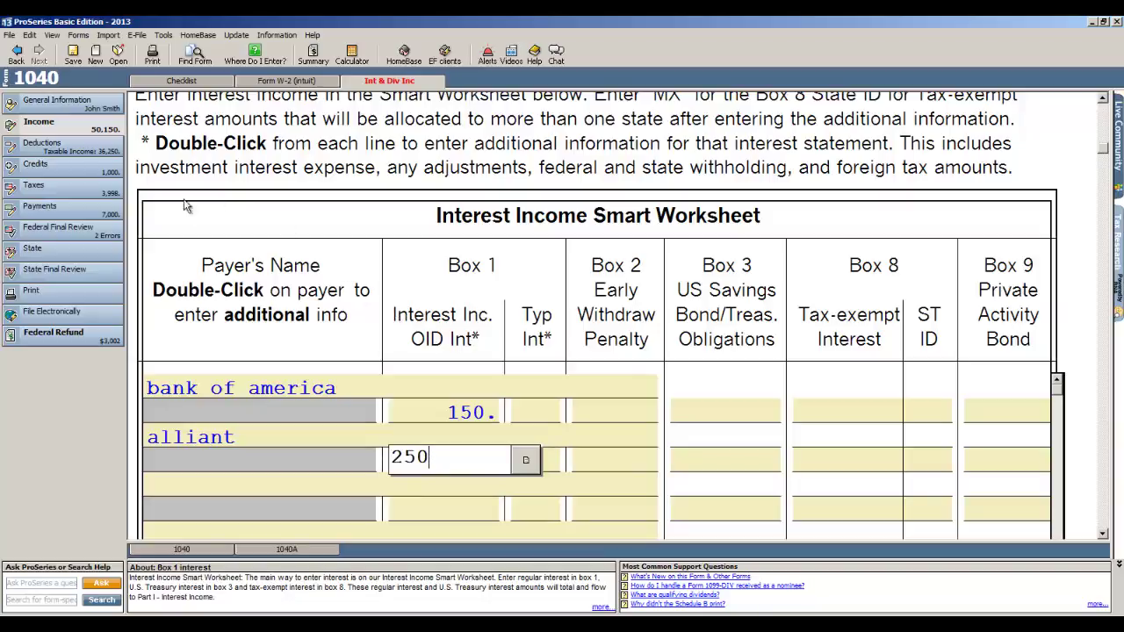
click(54, 151)
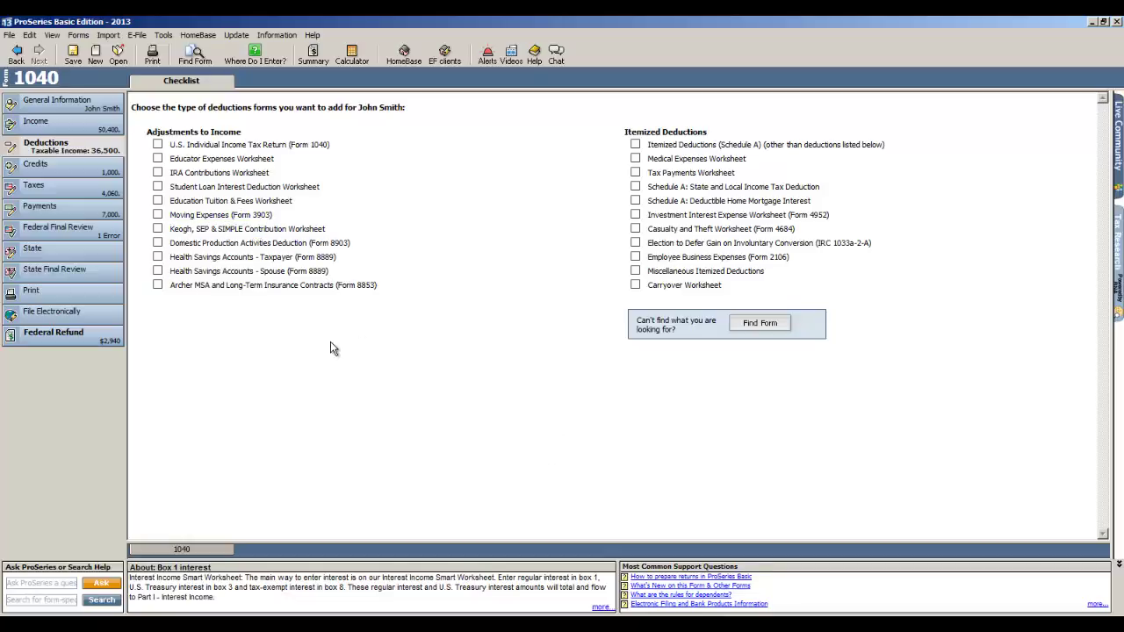
Step: Add Schedule A itemized deductions and enter 6,000 of medical and dental expenses
click(634, 145)
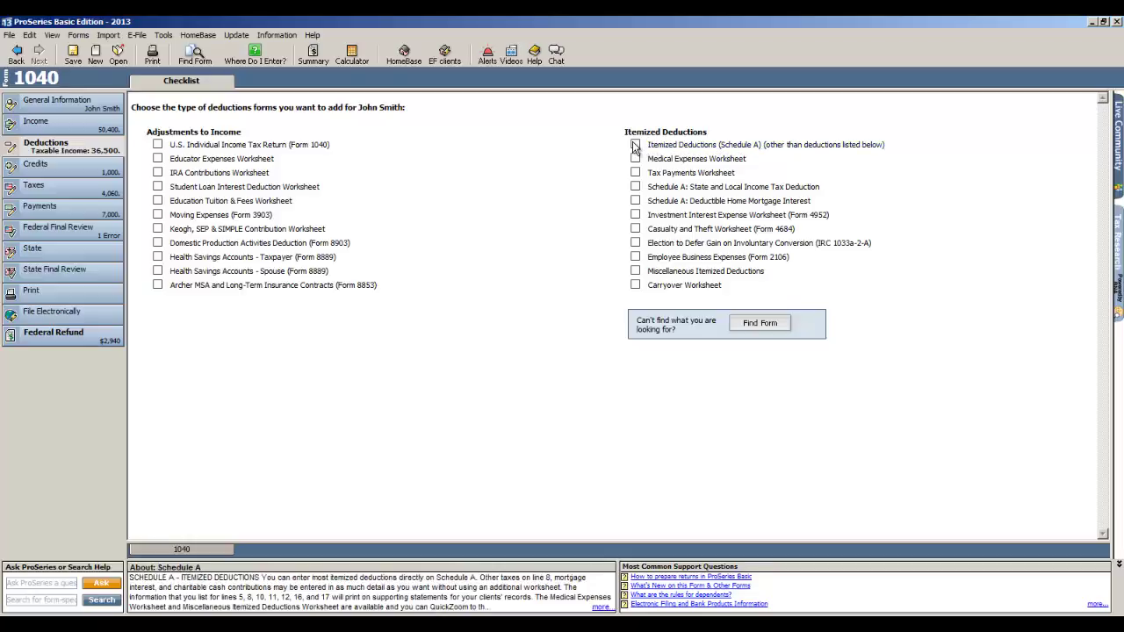
click(634, 146)
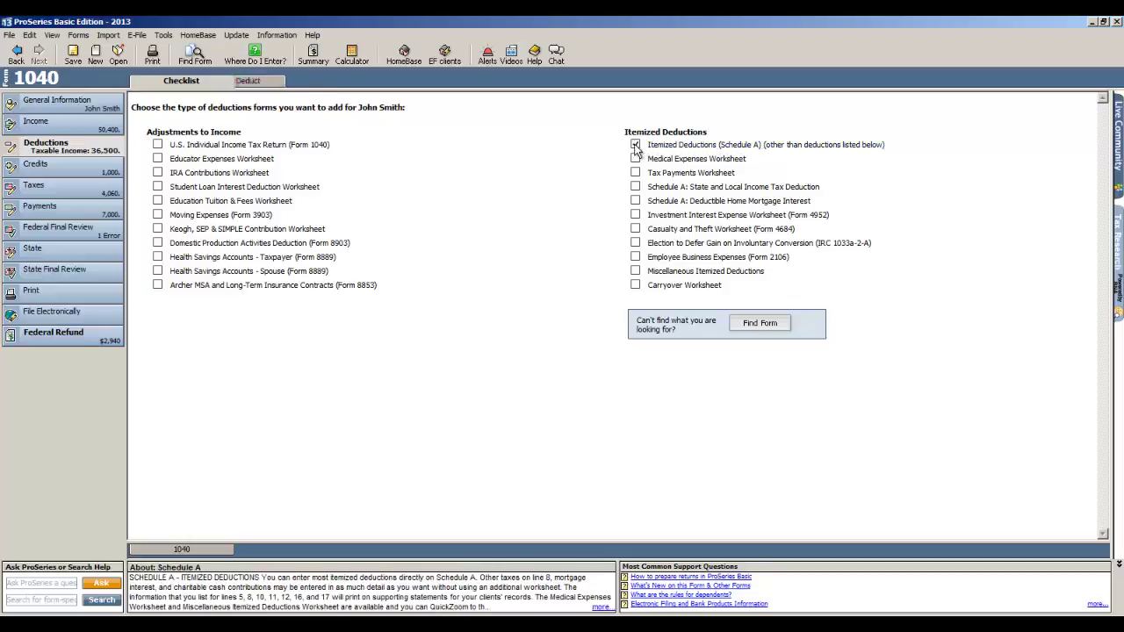
click(301, 81)
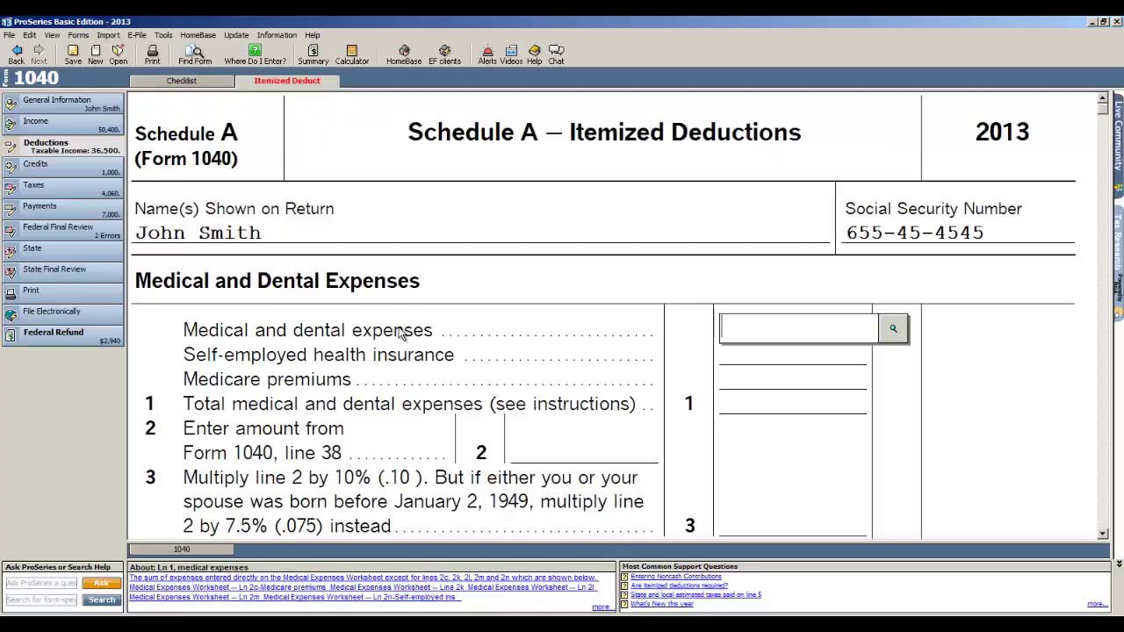
scroll(399, 331, down, 1)
click(814, 255)
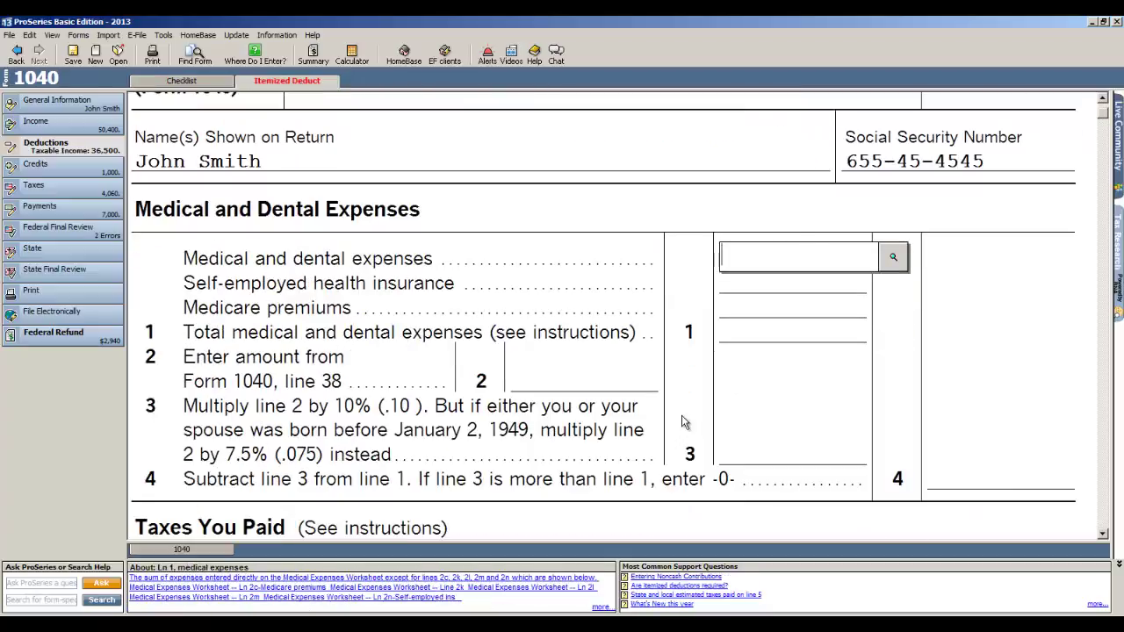
text(6,000)
key(Return)
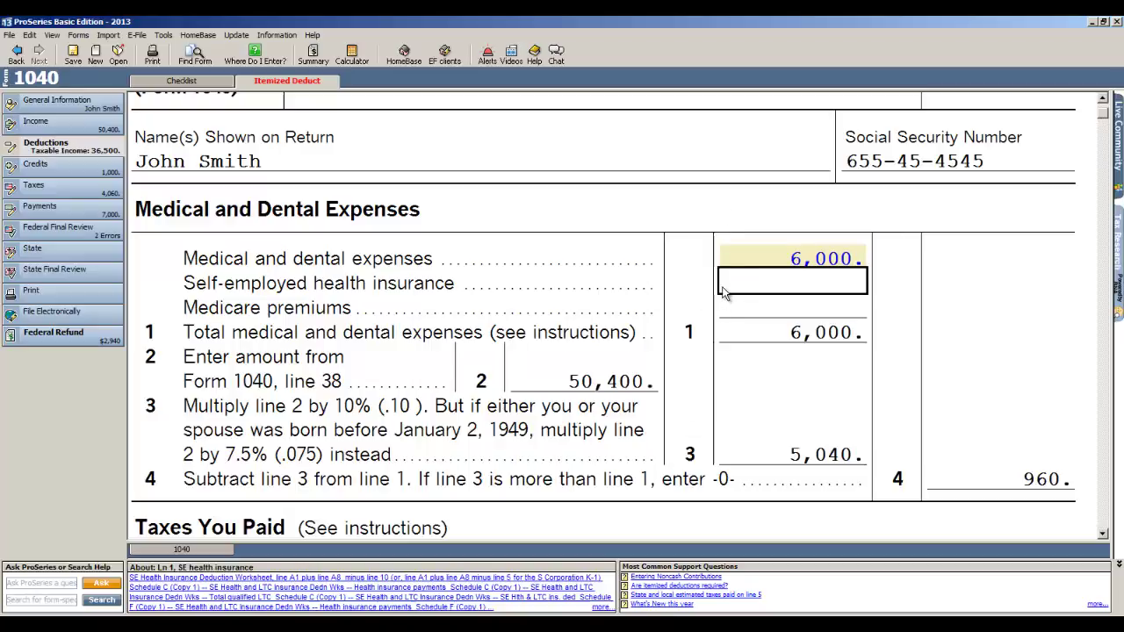
Step: Enter 5,000 of real estate taxes on the principal residence
scroll(716, 316, down, 10)
scroll(711, 413, down, 9)
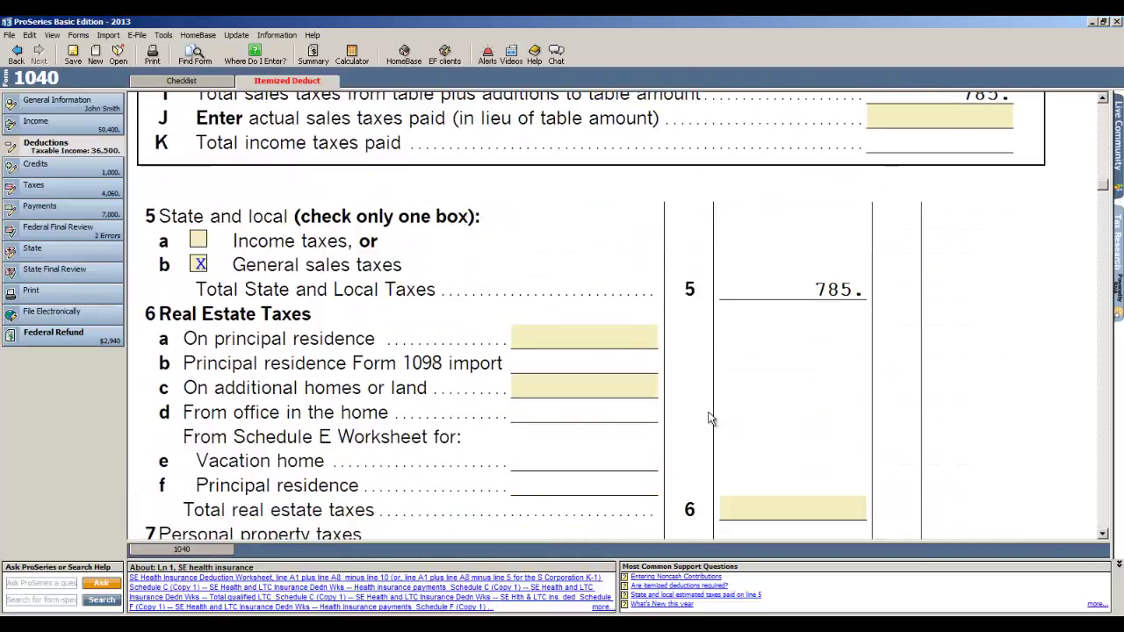
click(576, 336)
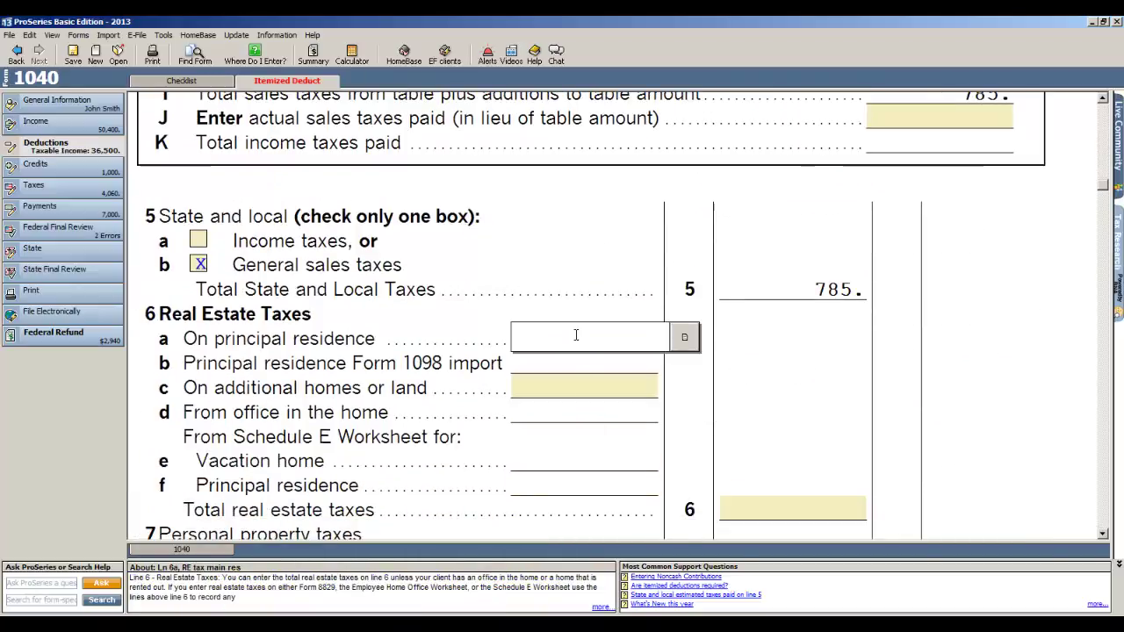
text(5000)
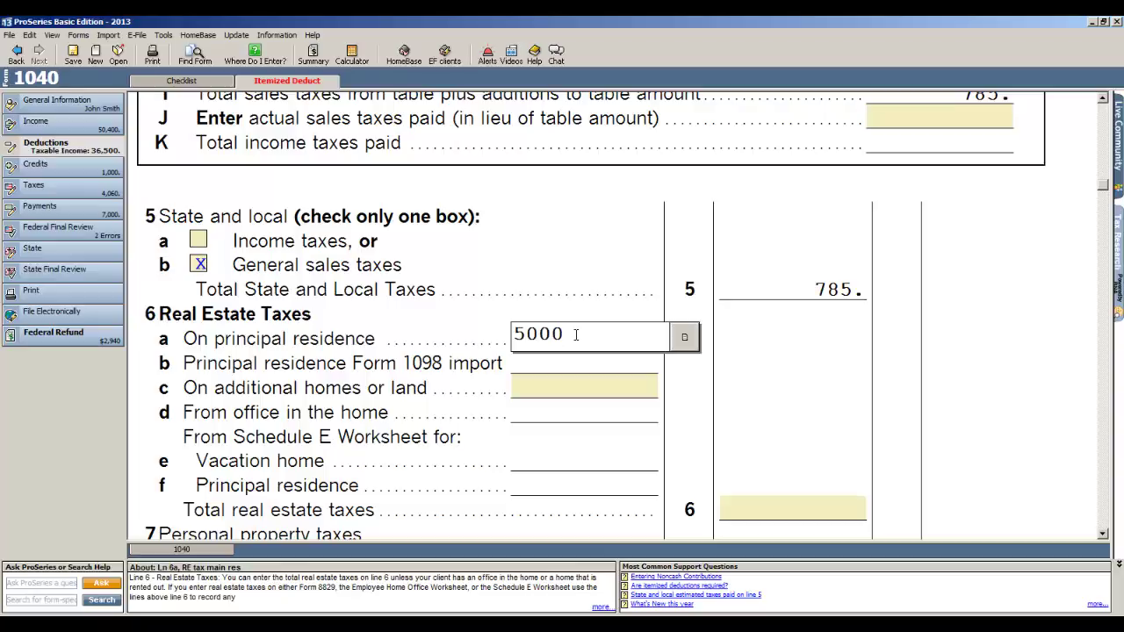
key(Tab)
Step: Record 7,500 of deductible mortgage interest from lender alliant
scroll(574, 339, down, 4)
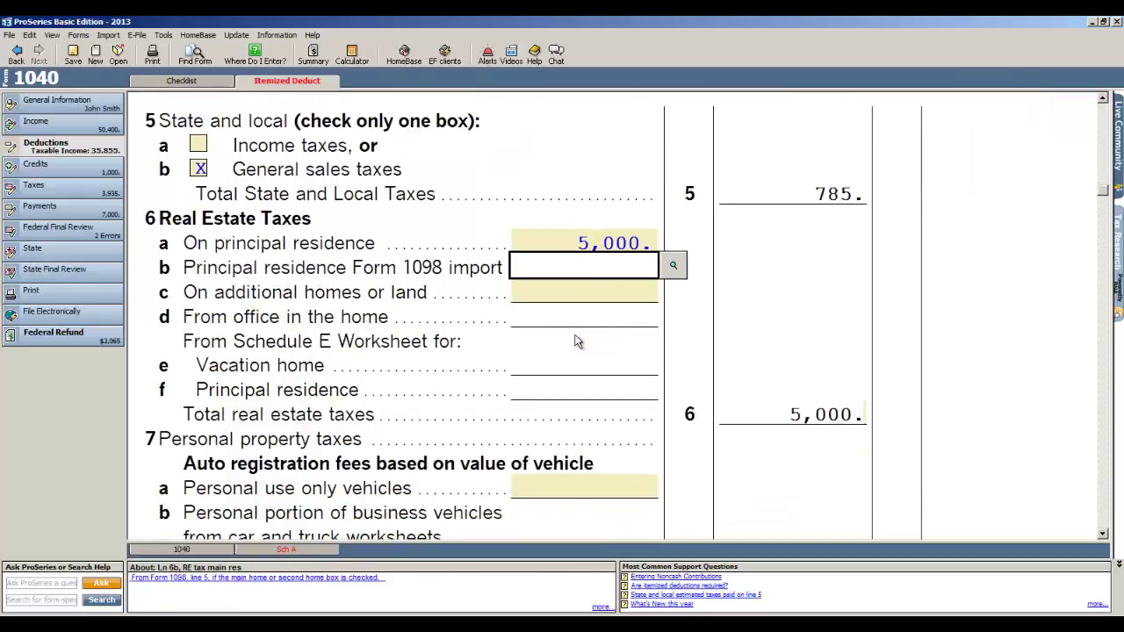
scroll(572, 435, down, 6)
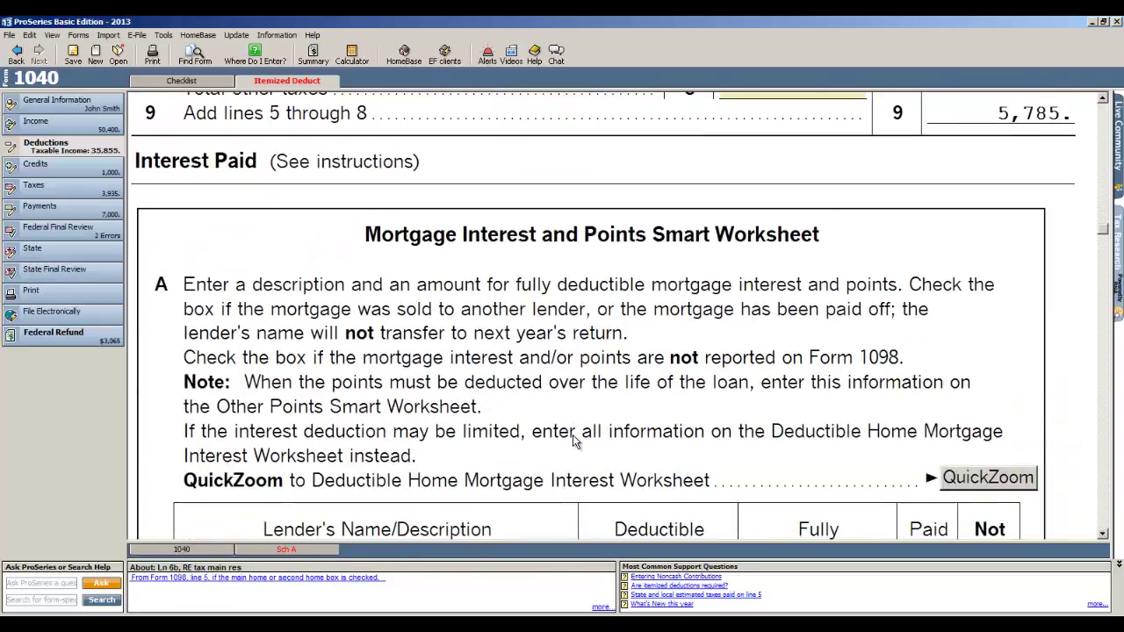
scroll(572, 434, down, 1)
click(421, 438)
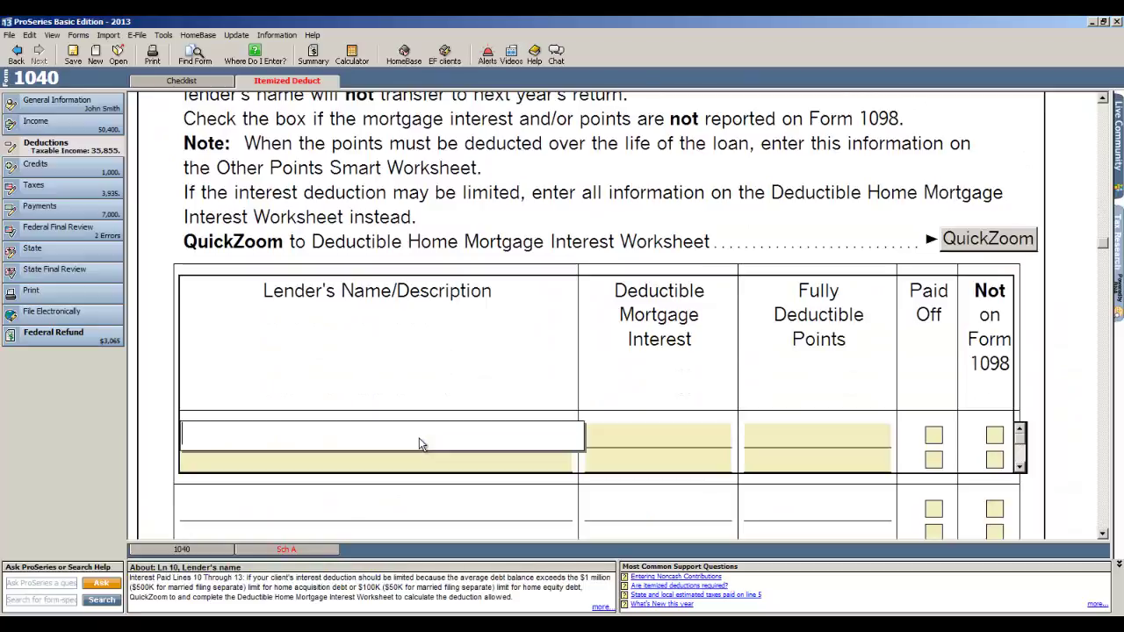
text(al)
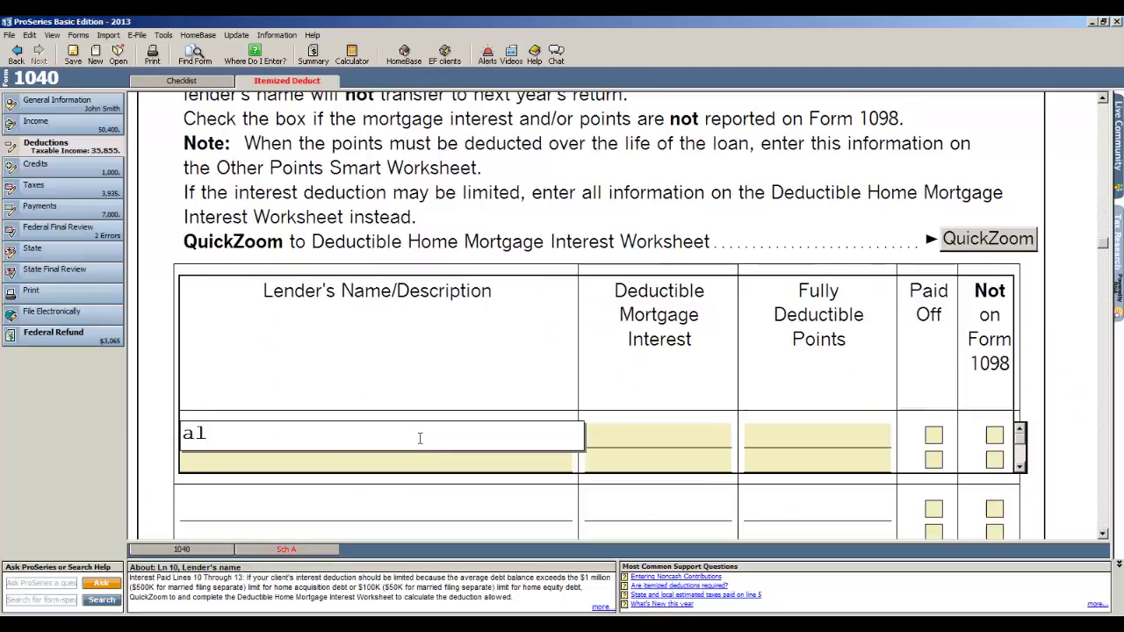
text(liant)
key(Tab)
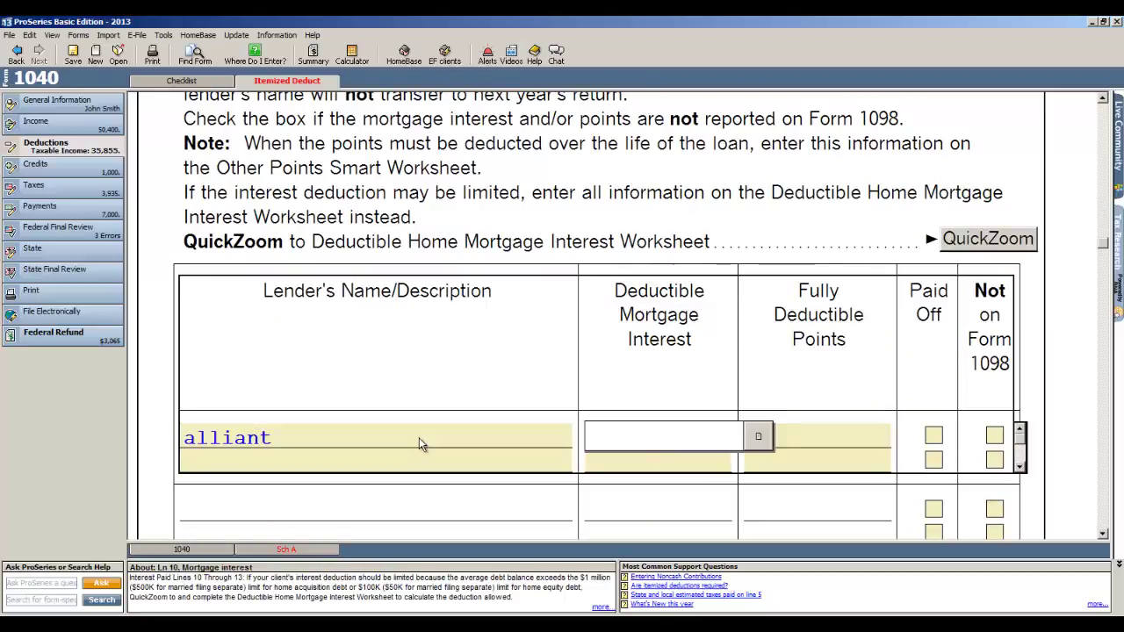
text(1)
key(BackSpace)
text(7500)
key(Tab)
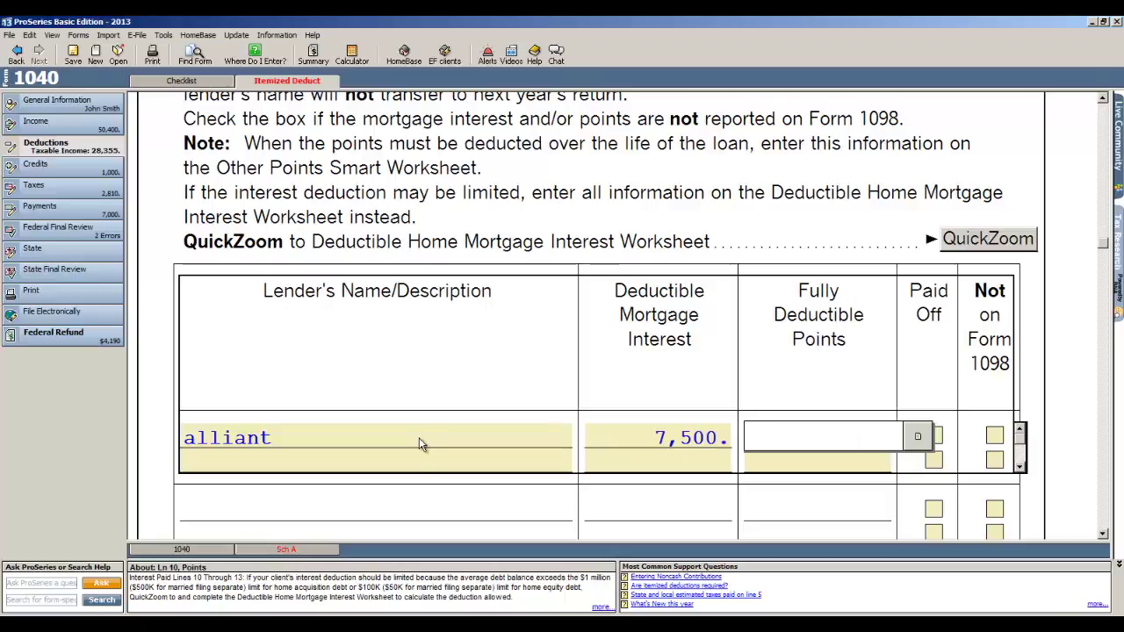
scroll(419, 441, down, 1)
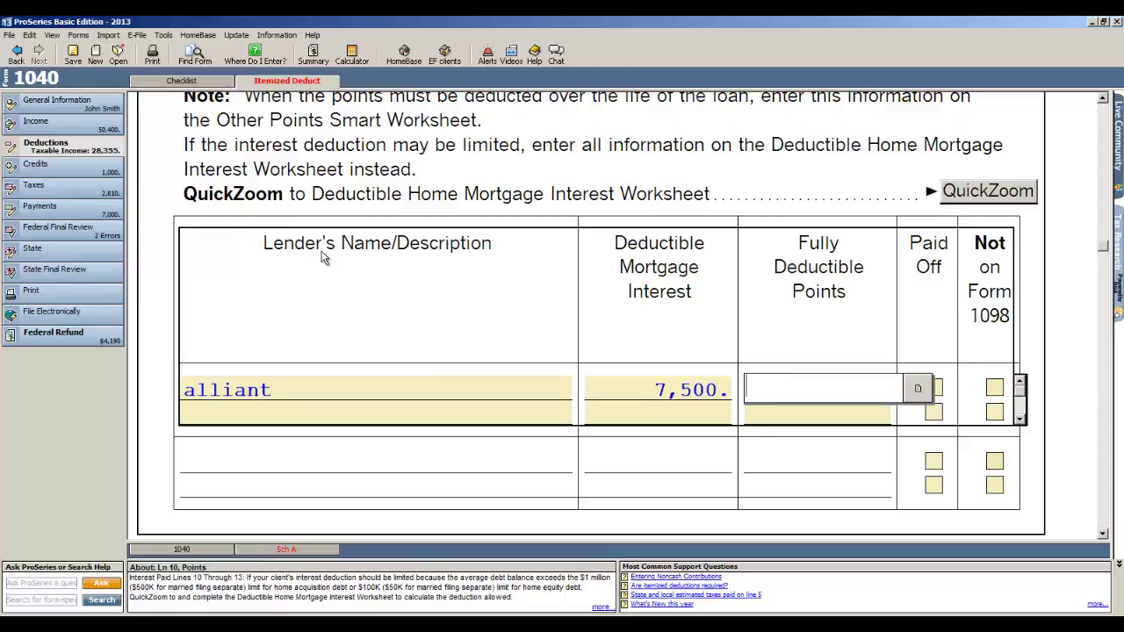
scroll(322, 256, down, 2)
scroll(322, 256, up, 5)
scroll(330, 279, down, 5)
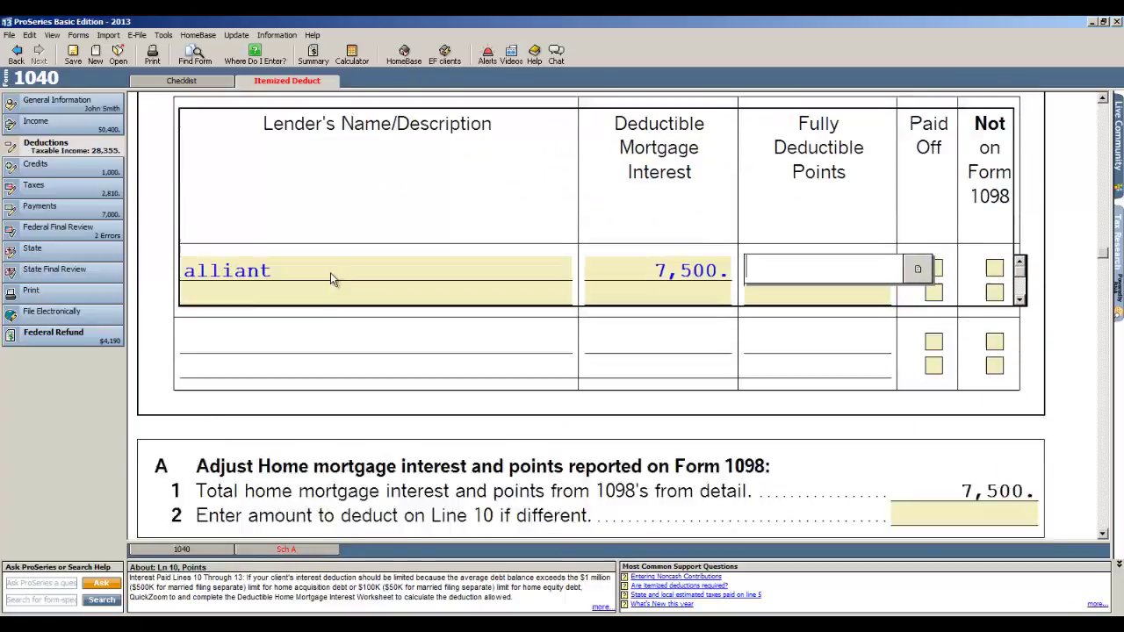
scroll(330, 274, down, 10)
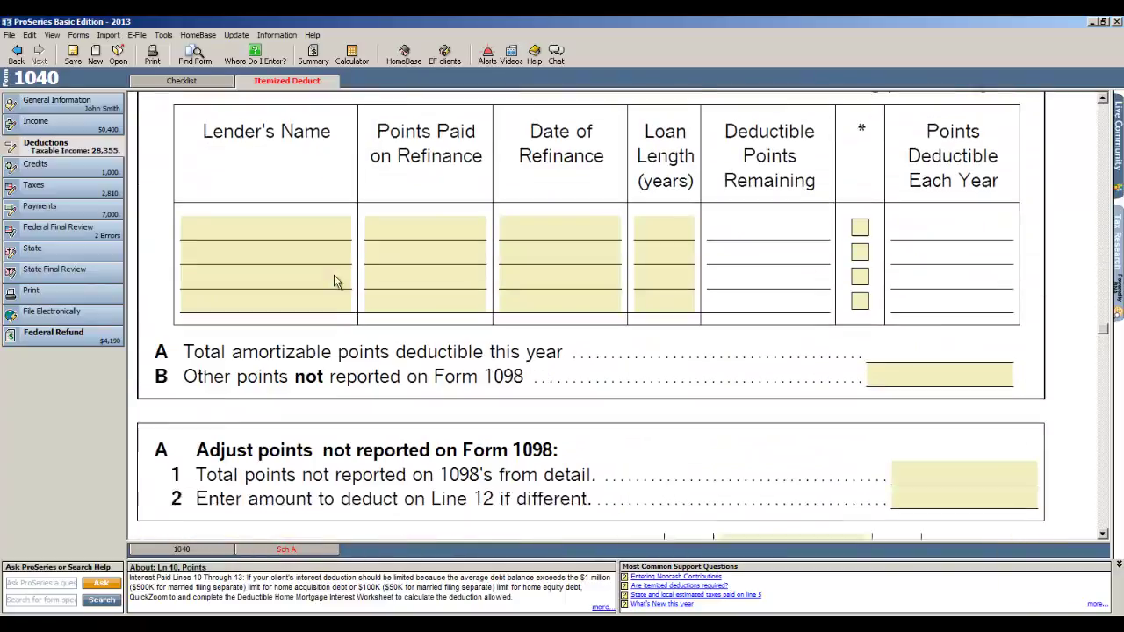
scroll(334, 281, down, 12)
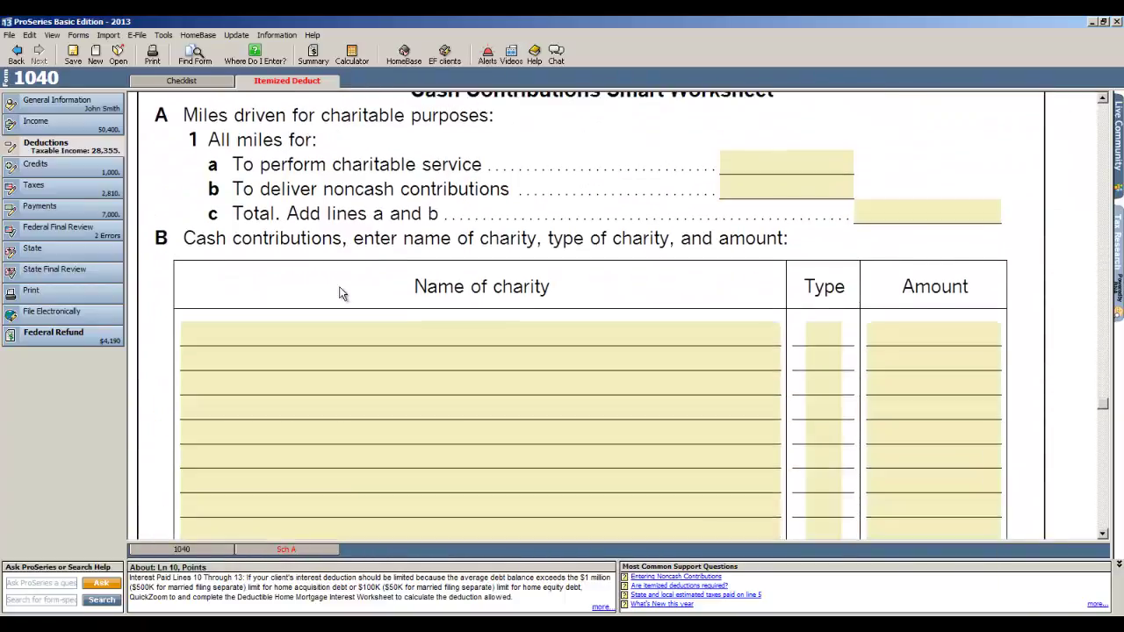
scroll(342, 294, down, 5)
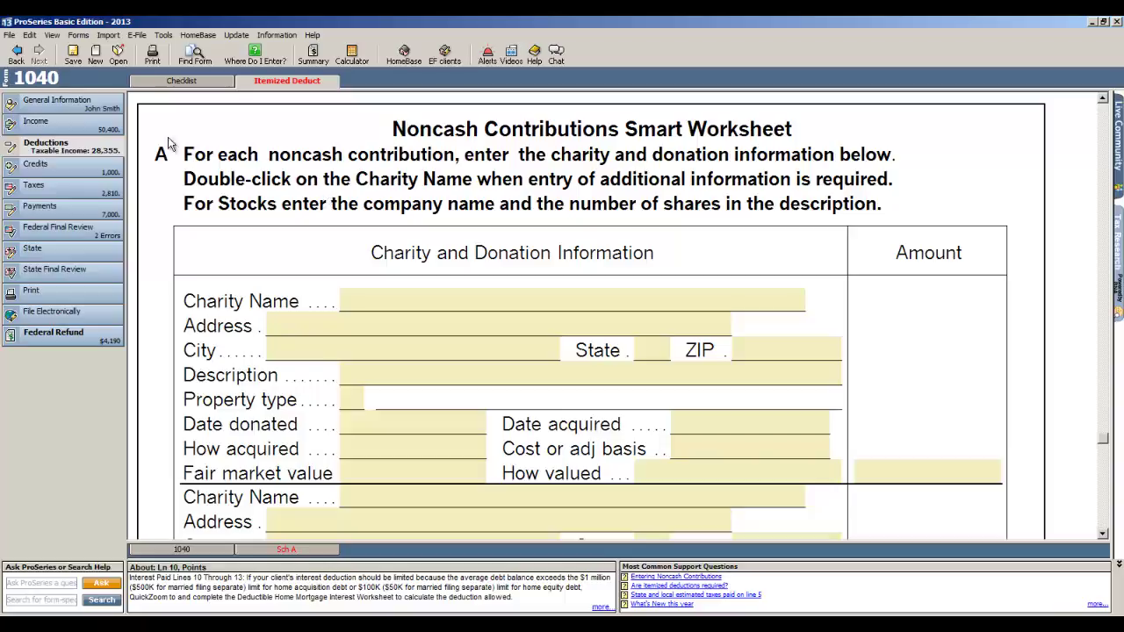
Step: Go back to the Income section and show the Deductions checklist with Schedule A ticked
click(38, 126)
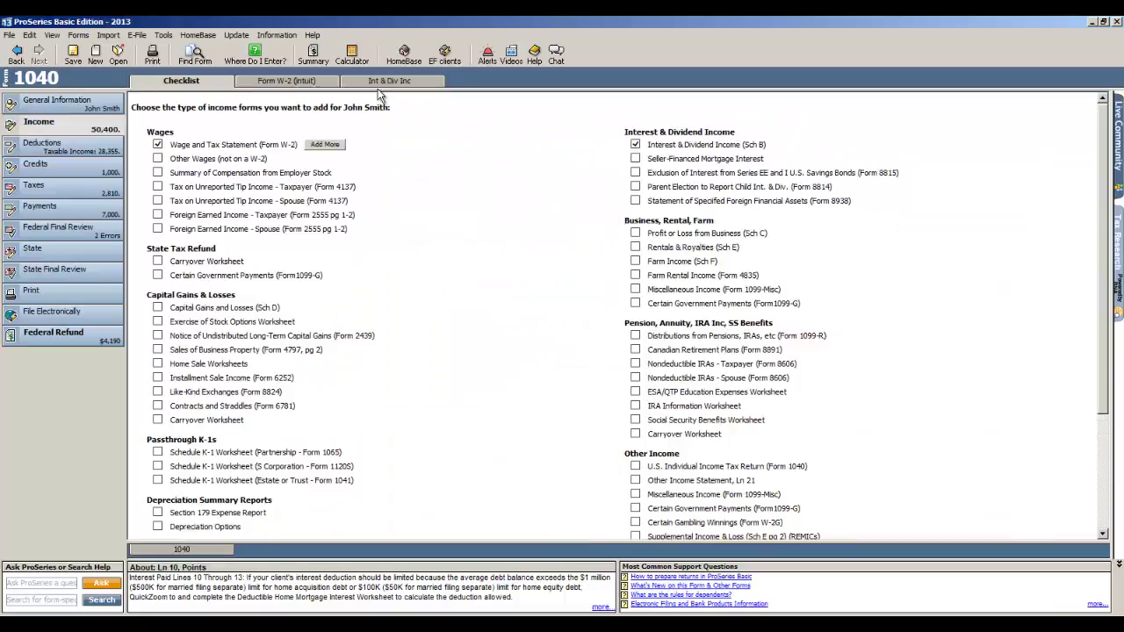
click(85, 150)
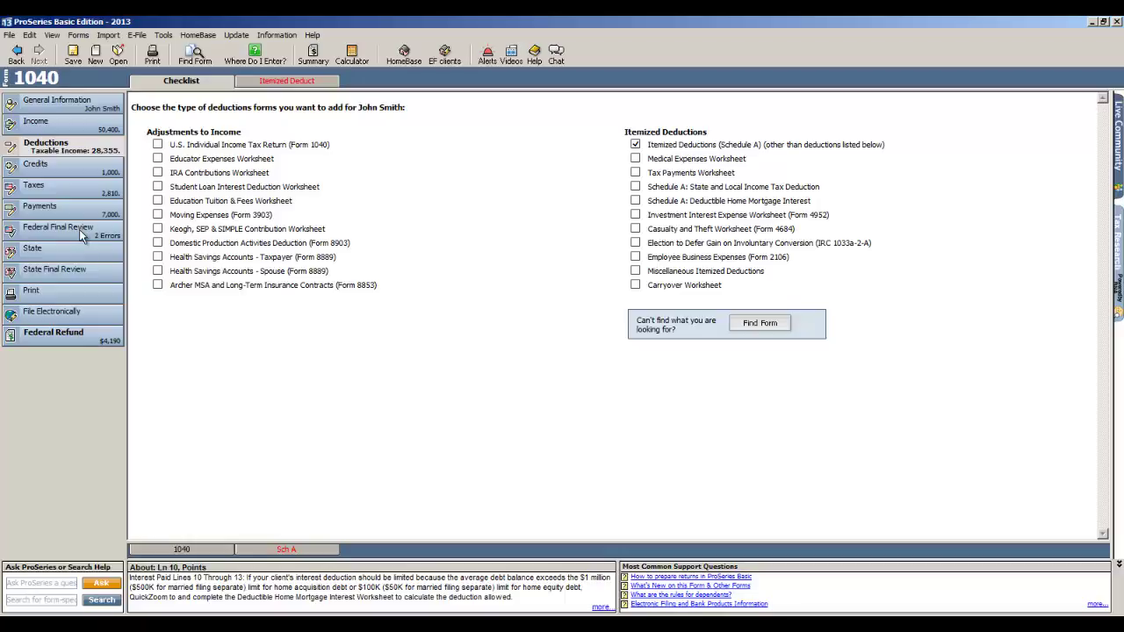
Step: Start the federal final review and enter 04/14/2014 as the Date PIN entered
click(79, 230)
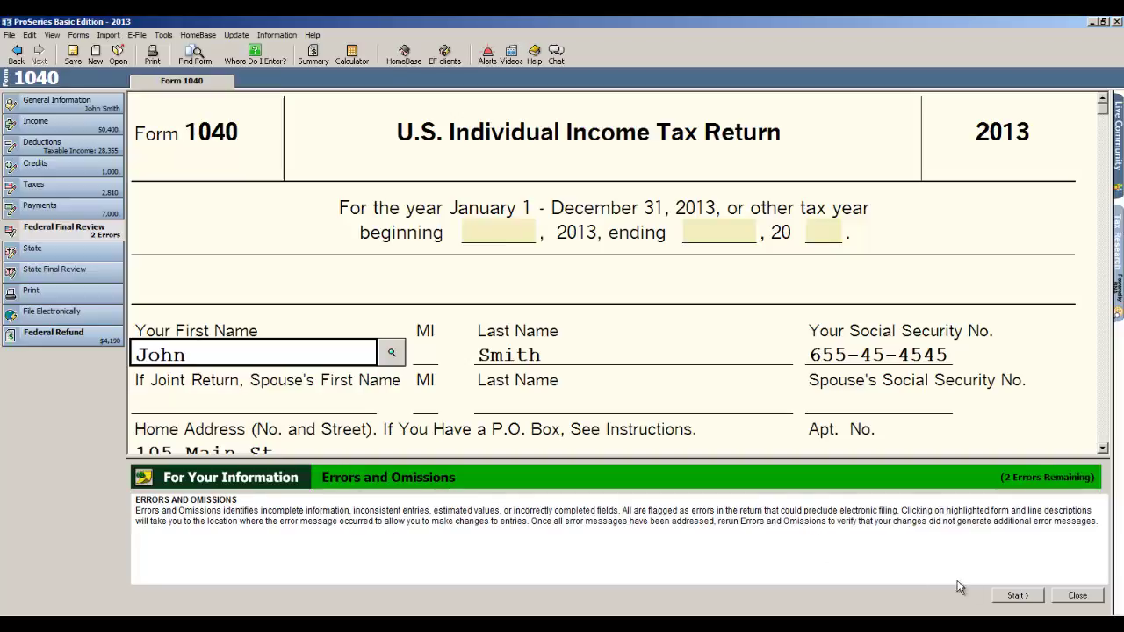
click(1024, 597)
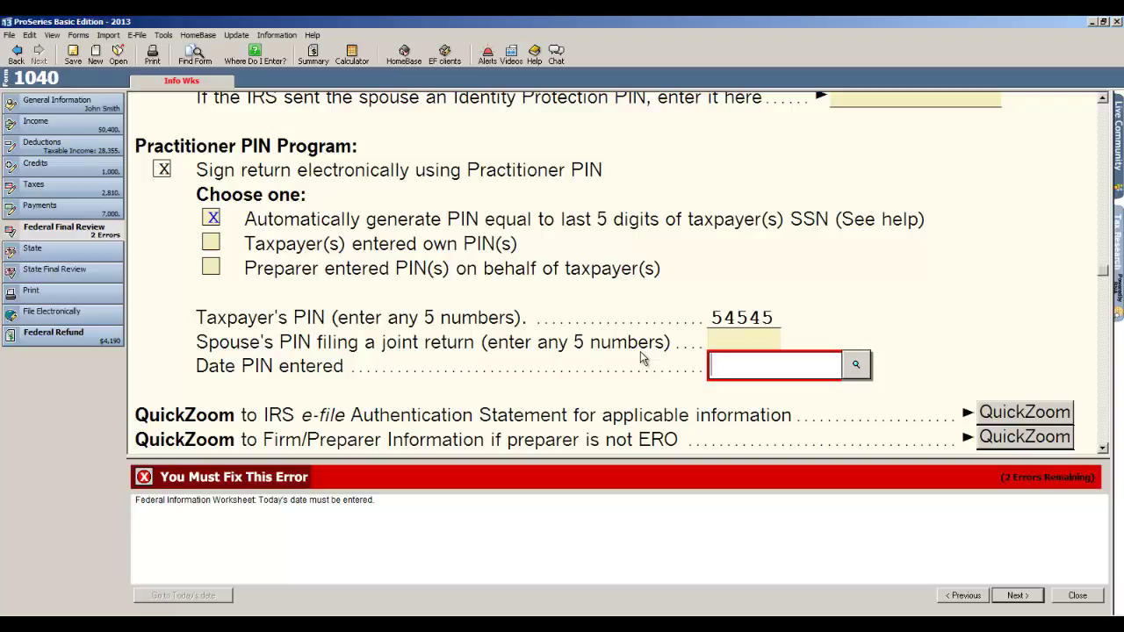
text(04/14/2014)
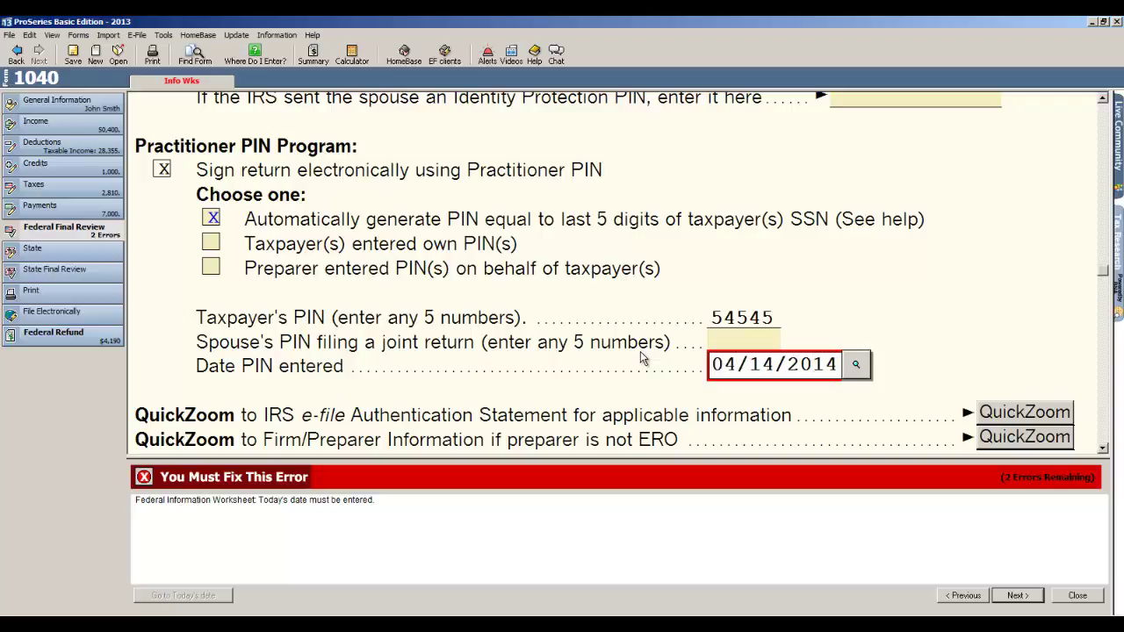
click(1017, 595)
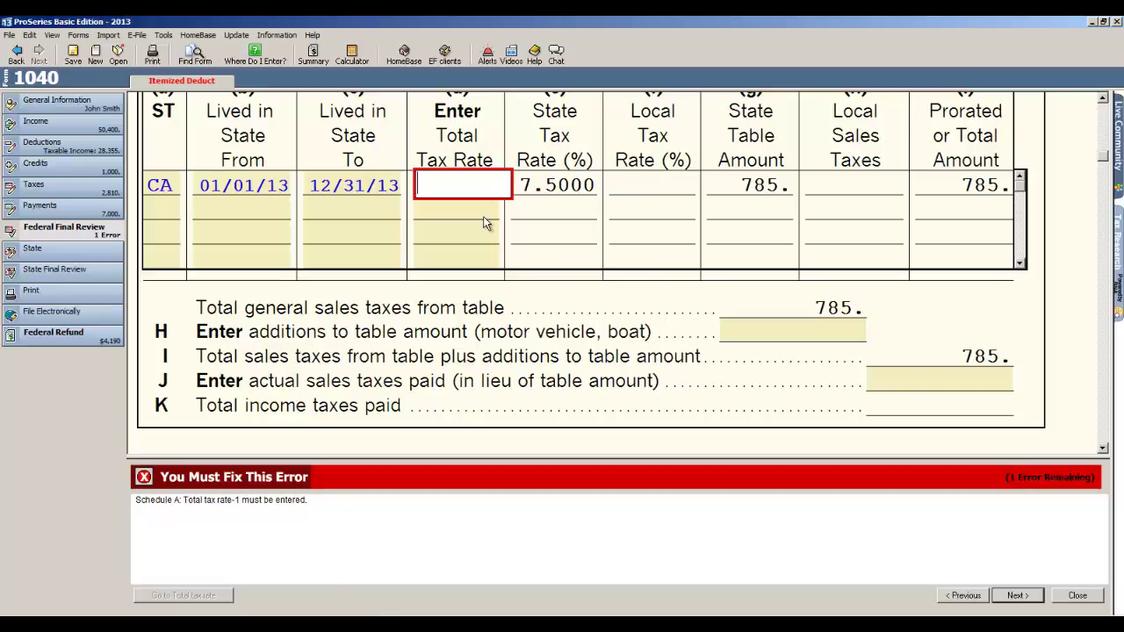
Step: Set the Schedule A total sales tax rate to 8.5, clearing the last review error
text(8.5)
key(Tab)
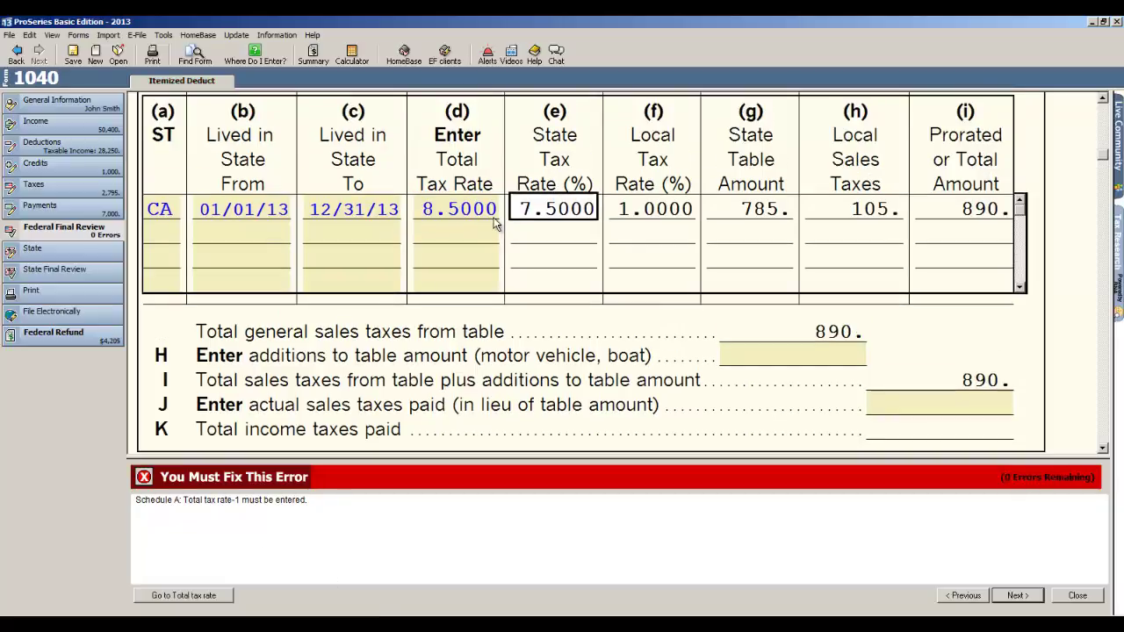
click(1018, 595)
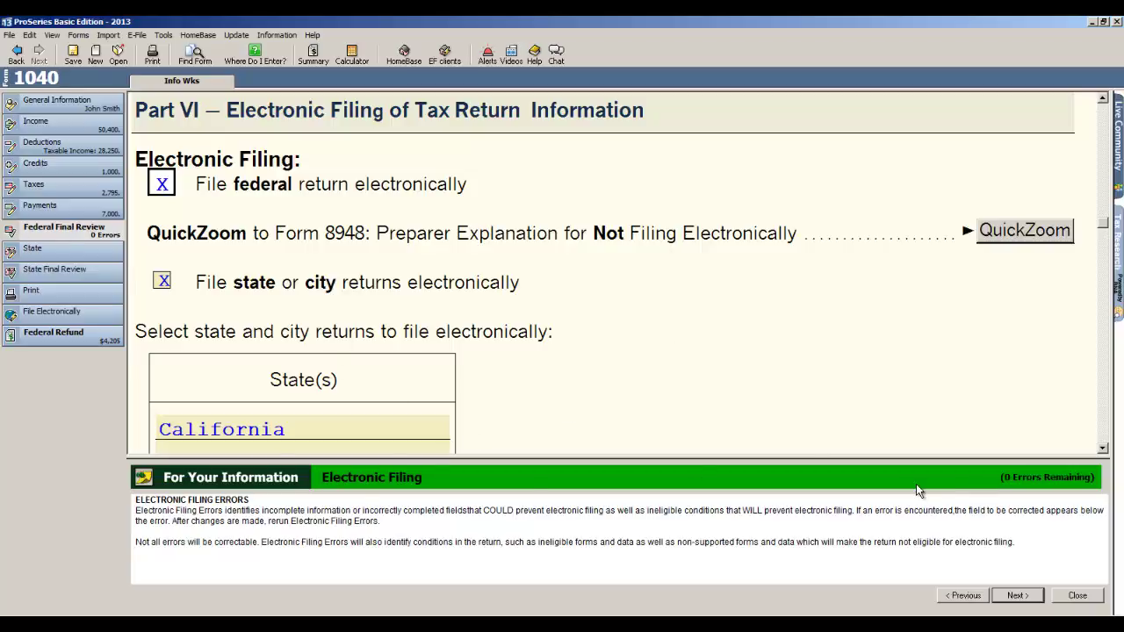
Step: Close the review panel to view the federal and state e-filing section
click(1077, 595)
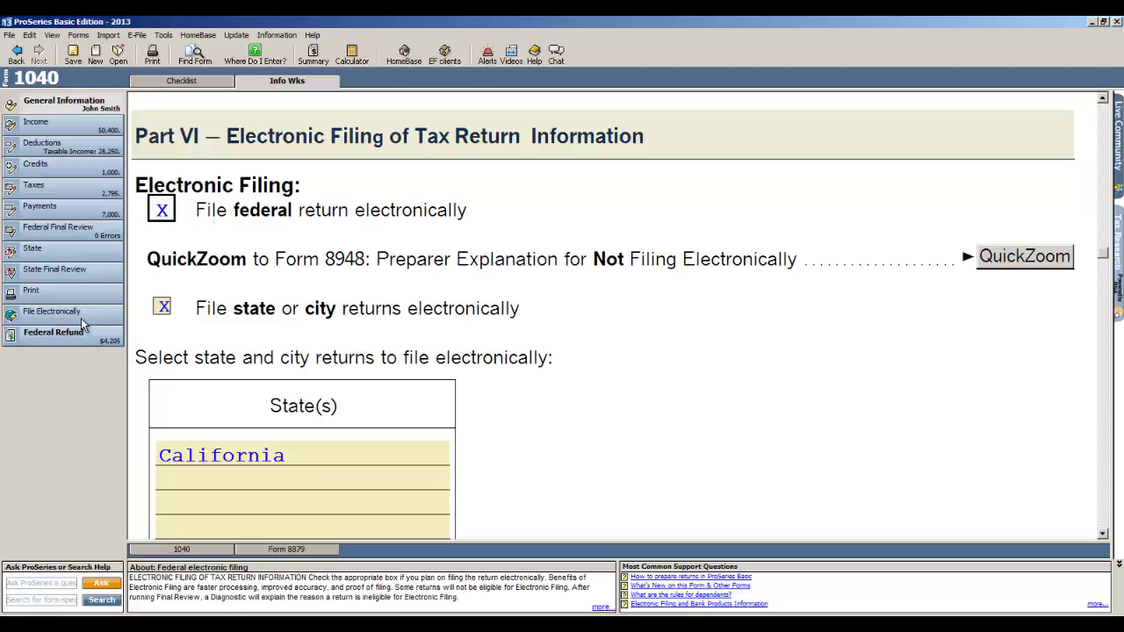
Step: Save the return as Smit4545, return to HomeBase, and reveal the File > Transfer command
click(409, 54)
click(514, 346)
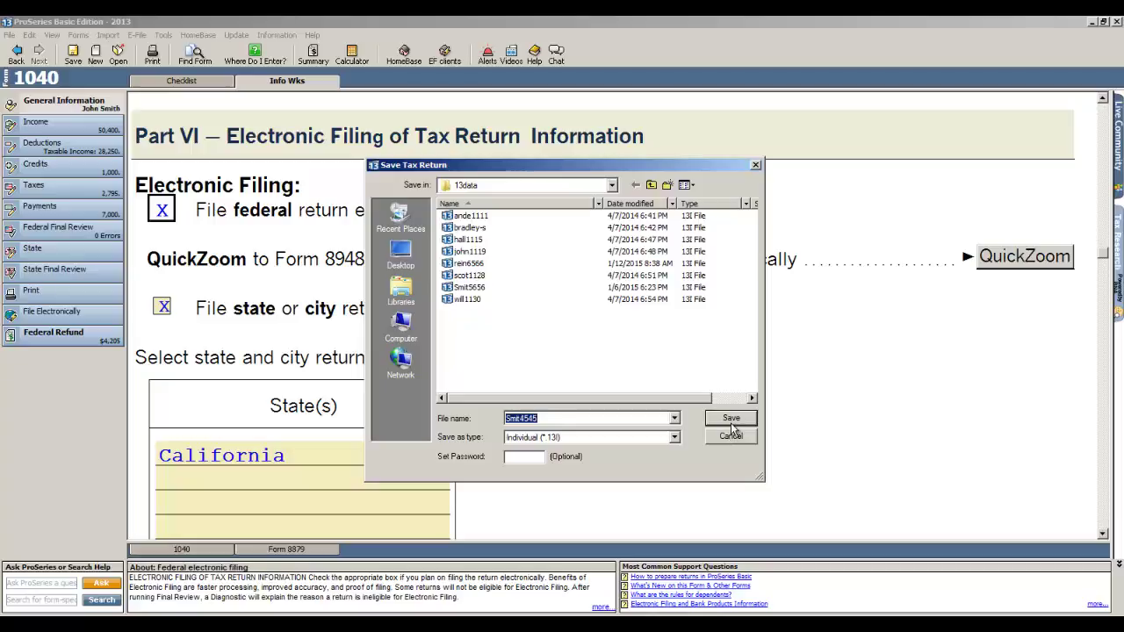
click(731, 420)
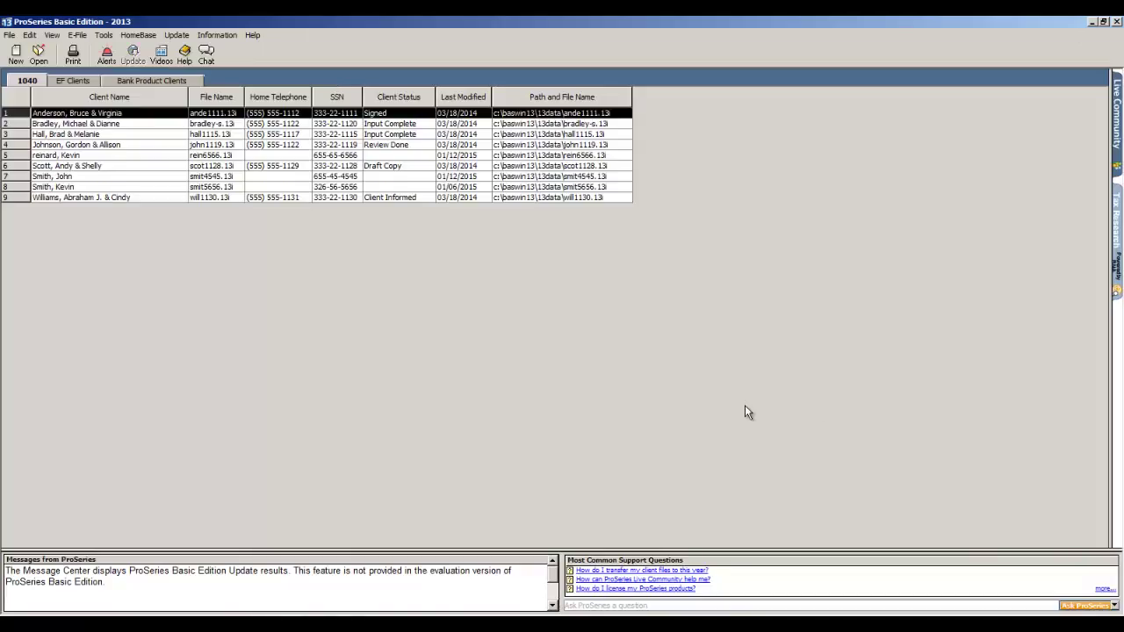
click(9, 36)
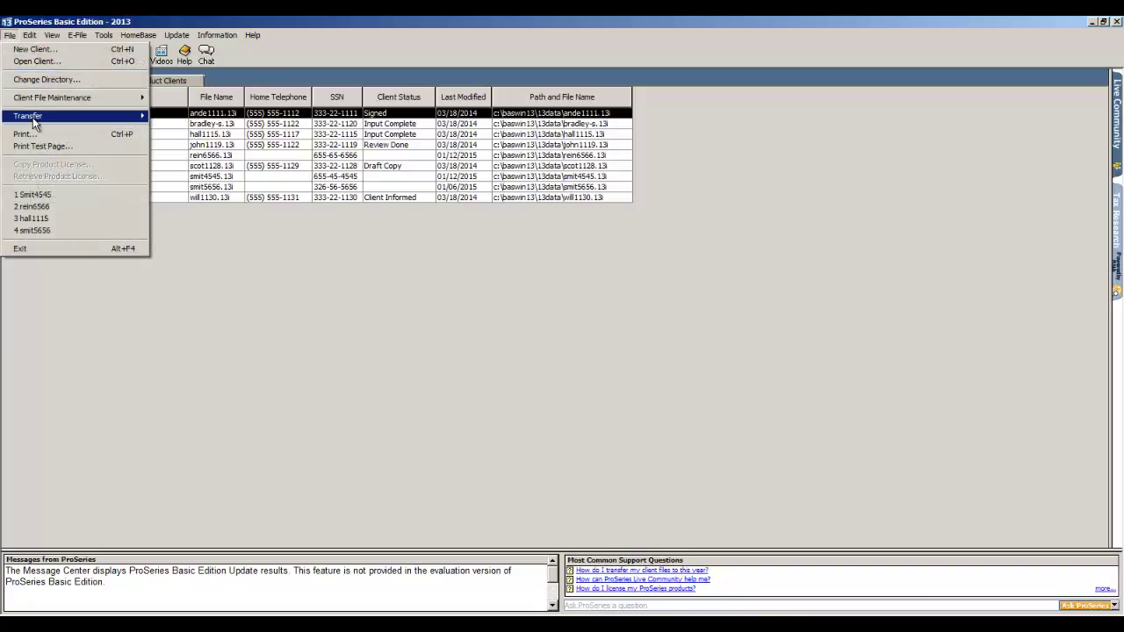
mouse_move(35, 124)
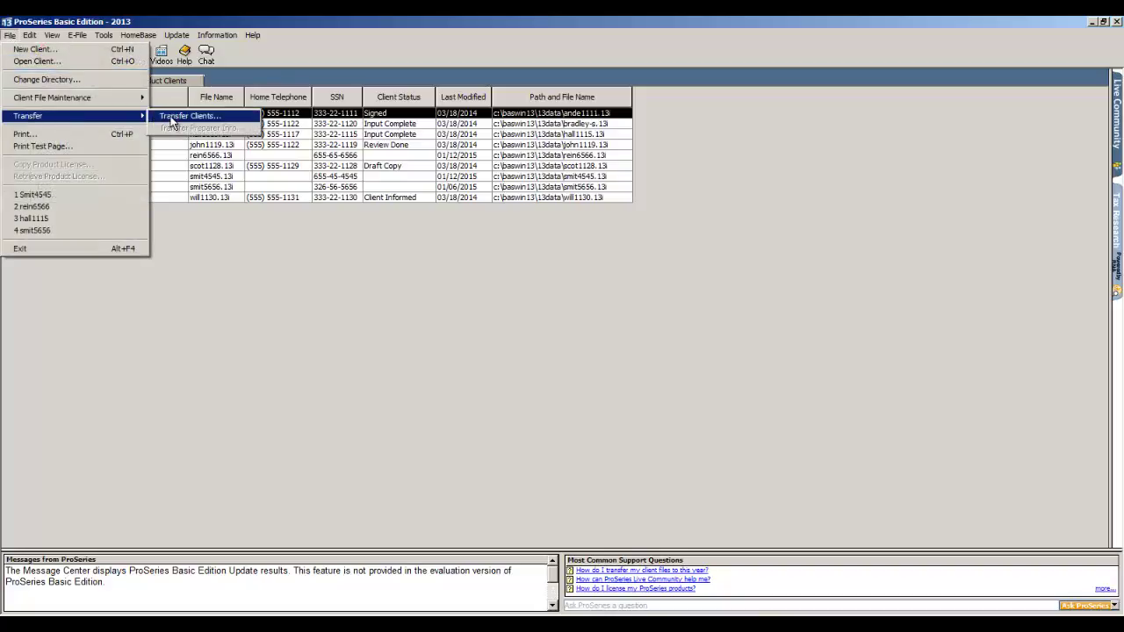
click(173, 118)
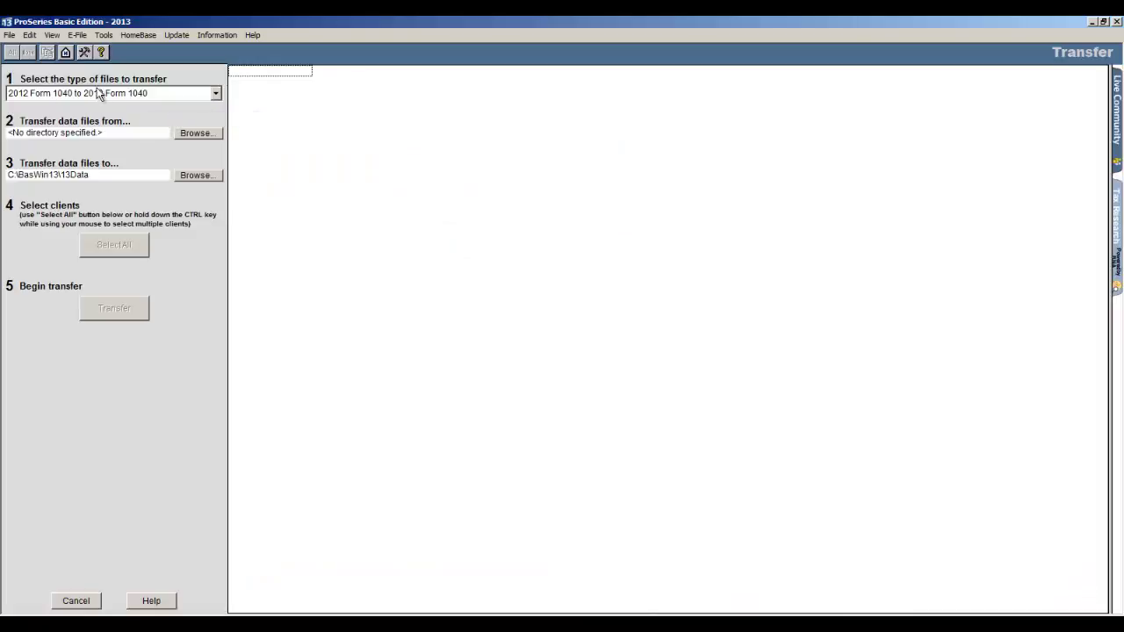
click(218, 93)
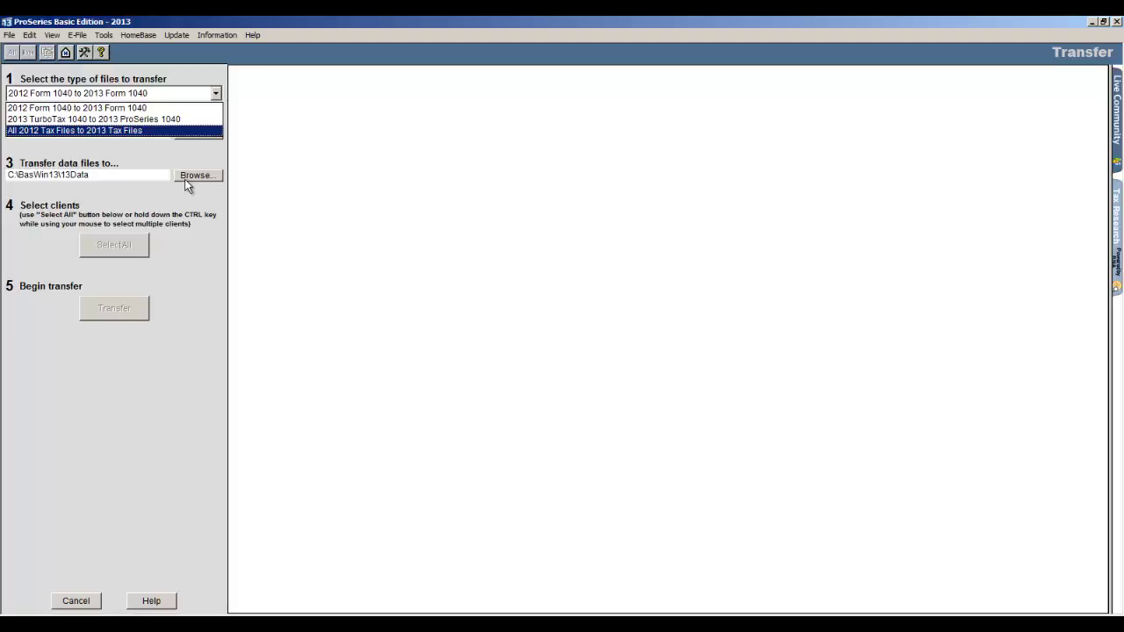
click(72, 58)
click(70, 52)
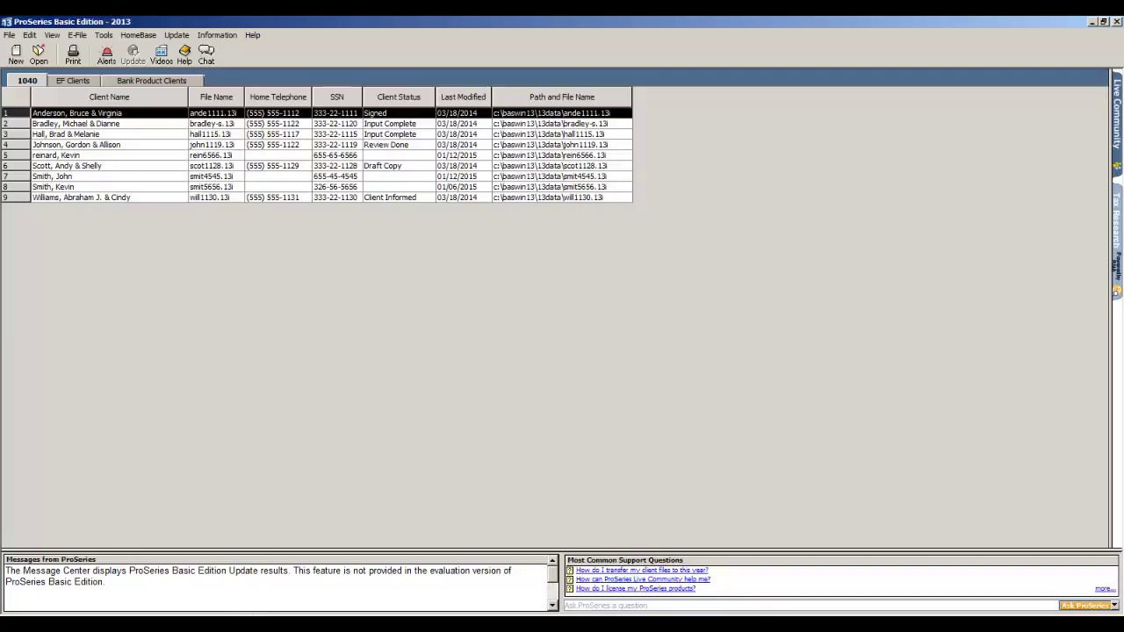
Step: Bring the PowerPoint slide show forward and advance to the 'Thank you for watching!' slide
click(249, 624)
click(264, 602)
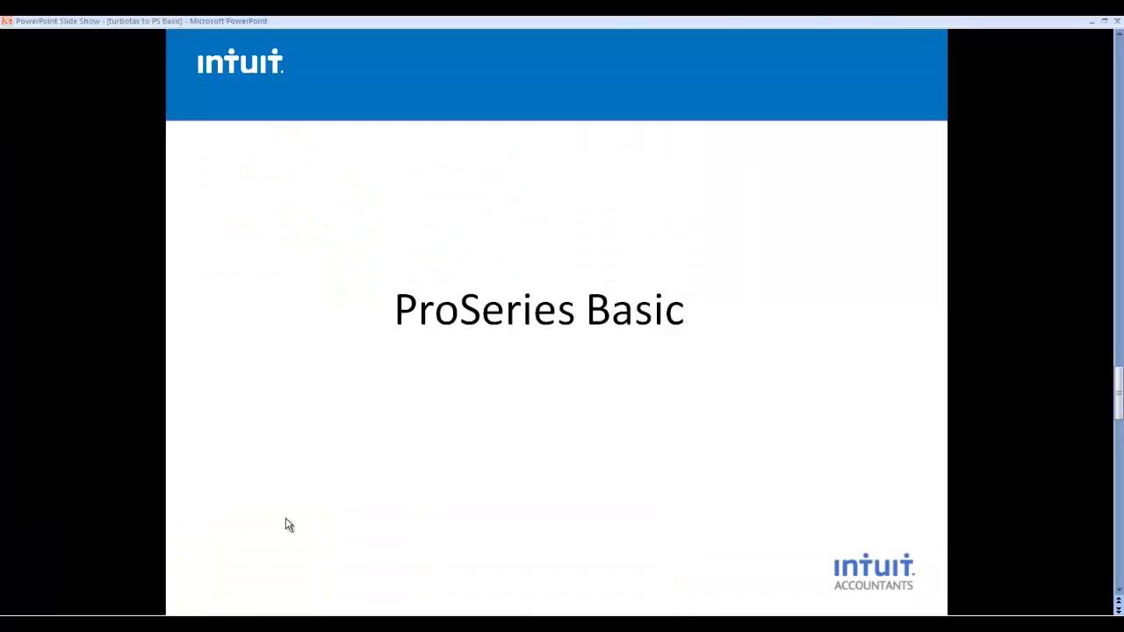
click(289, 524)
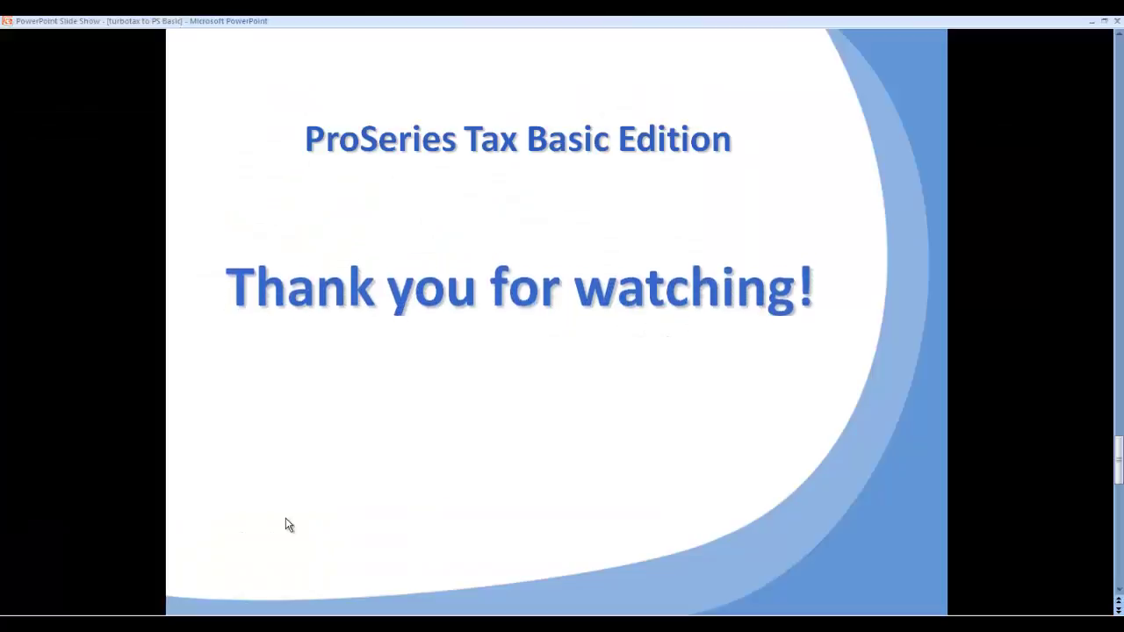